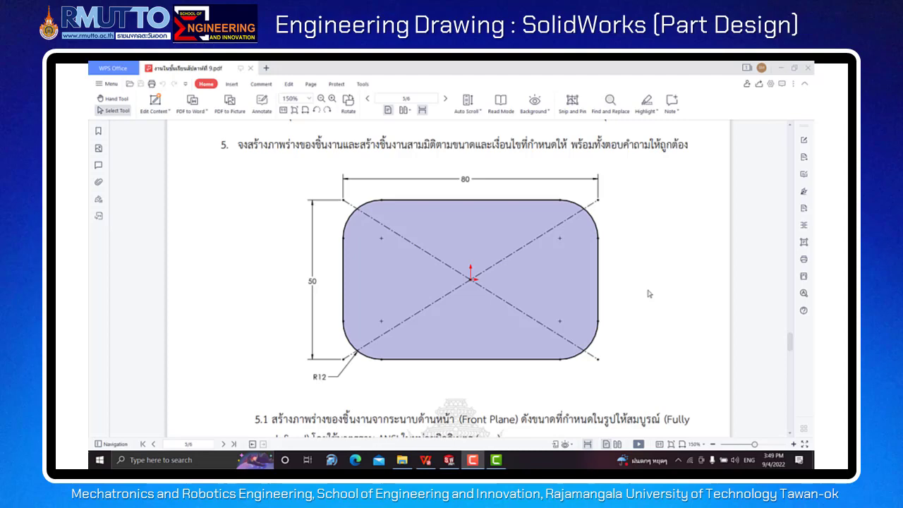
Read item 5.2's extrude instruction on the exercise sheet, then return to SolidWorks 2021.
scroll(649, 294, down, 2)
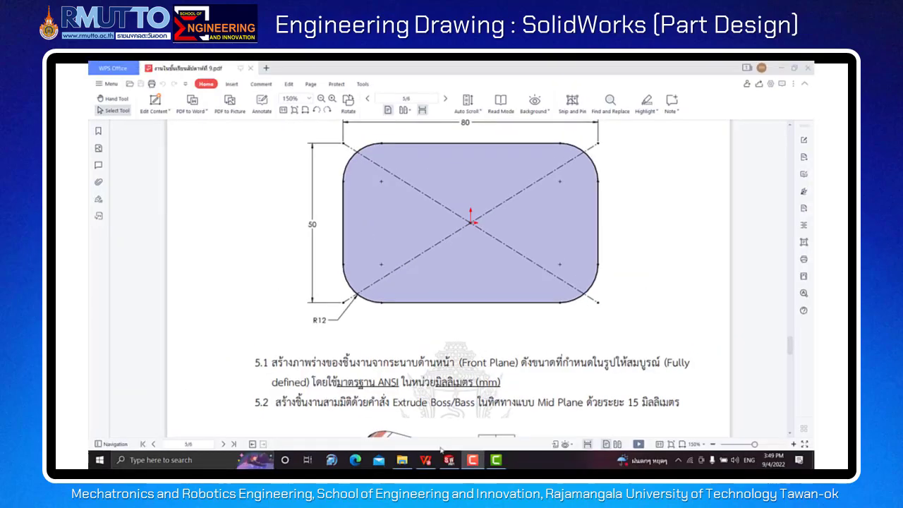
click(449, 460)
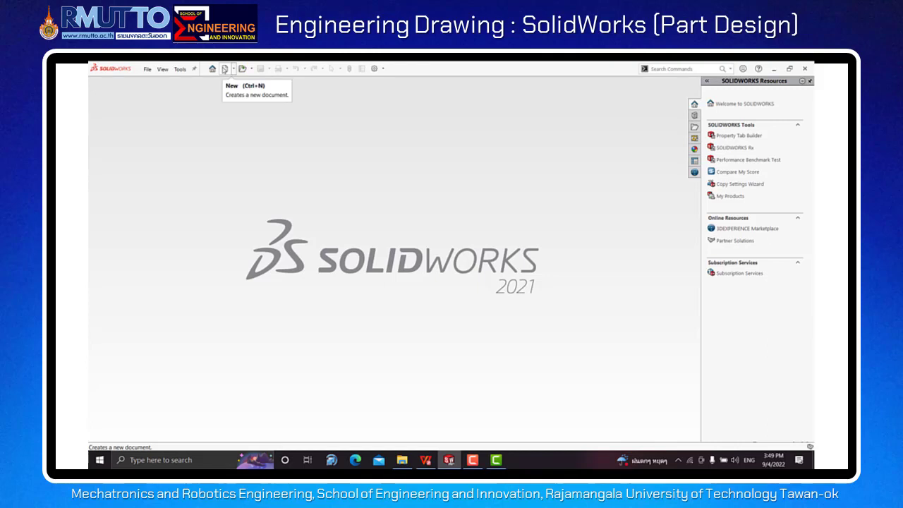
Create a new blank Part document, Part8, from the New SOLIDWORKS Document dialog.
click(224, 69)
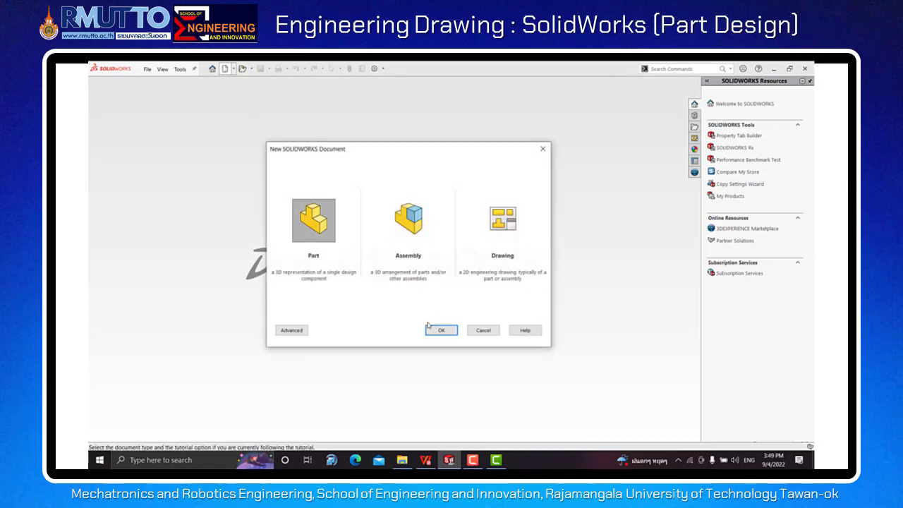
click(433, 331)
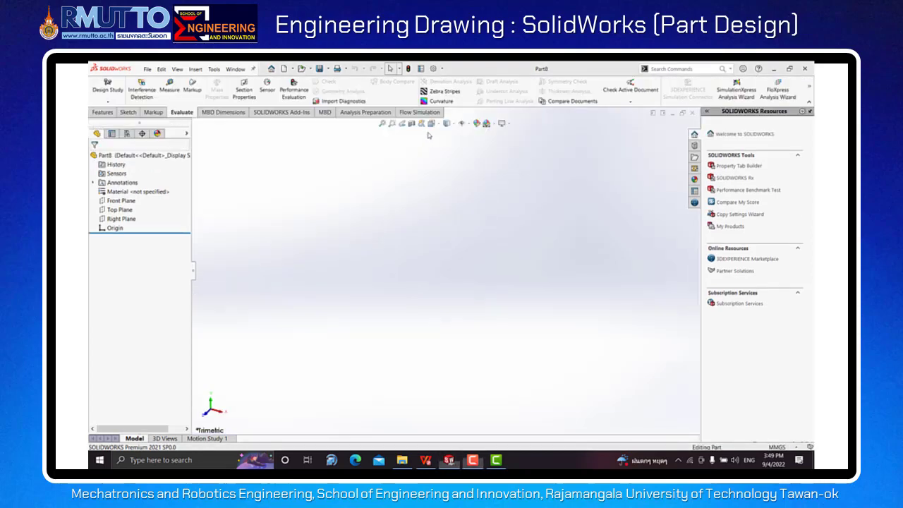
Open Options and view Part8's Document Properties Drafting Standard, confirming it is ANSI.
click(442, 69)
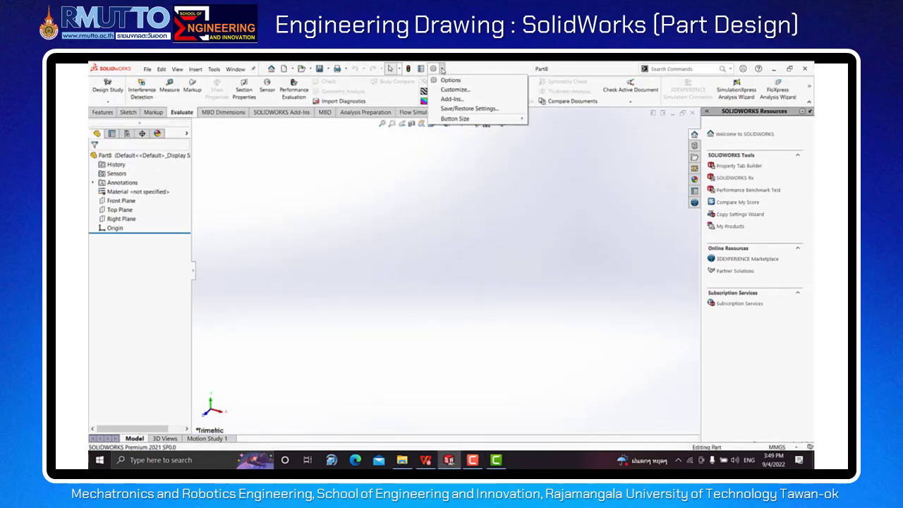
click(444, 81)
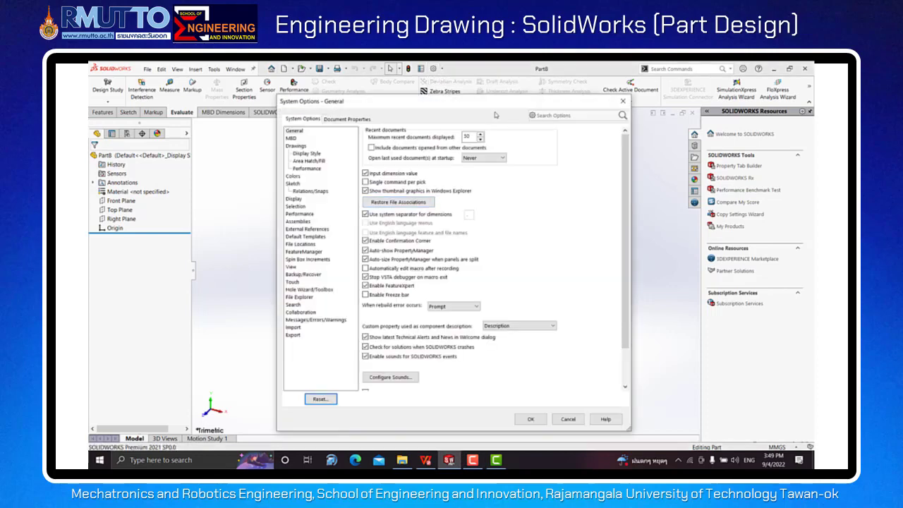
drag(509, 101, 423, 118)
click(489, 120)
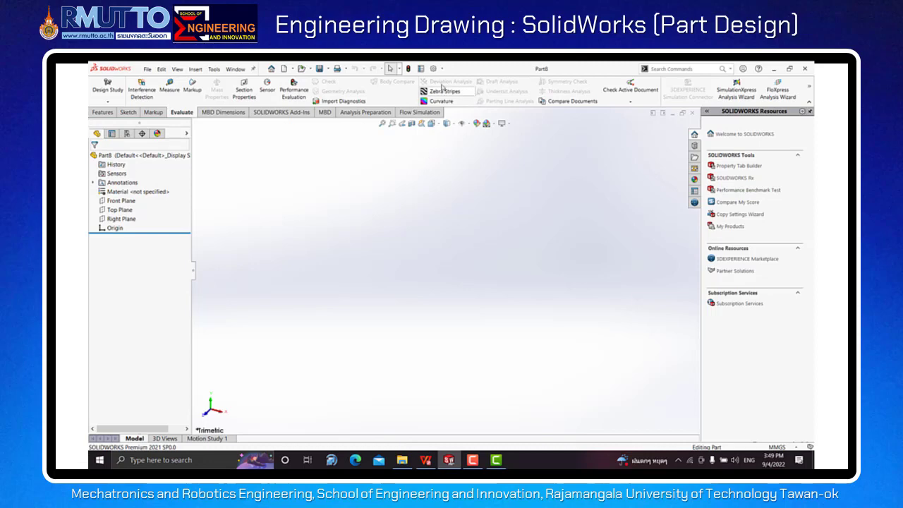
click(442, 69)
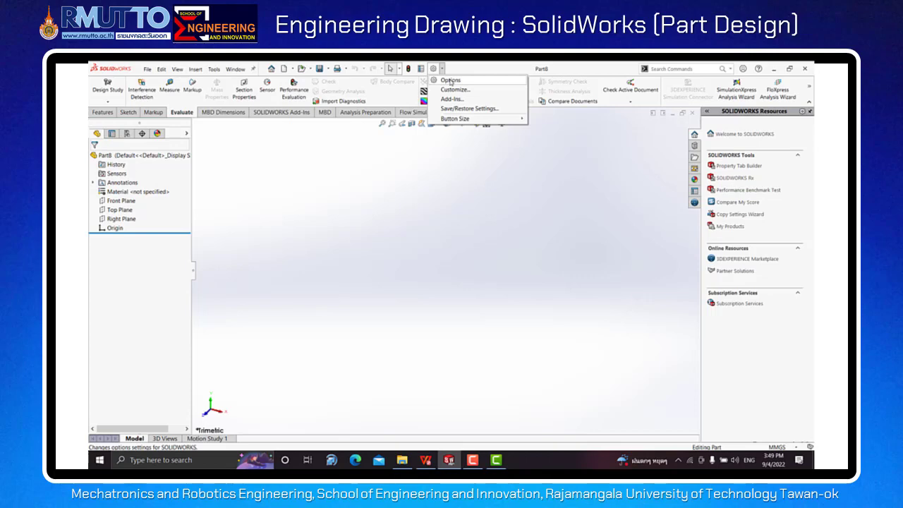
click(450, 81)
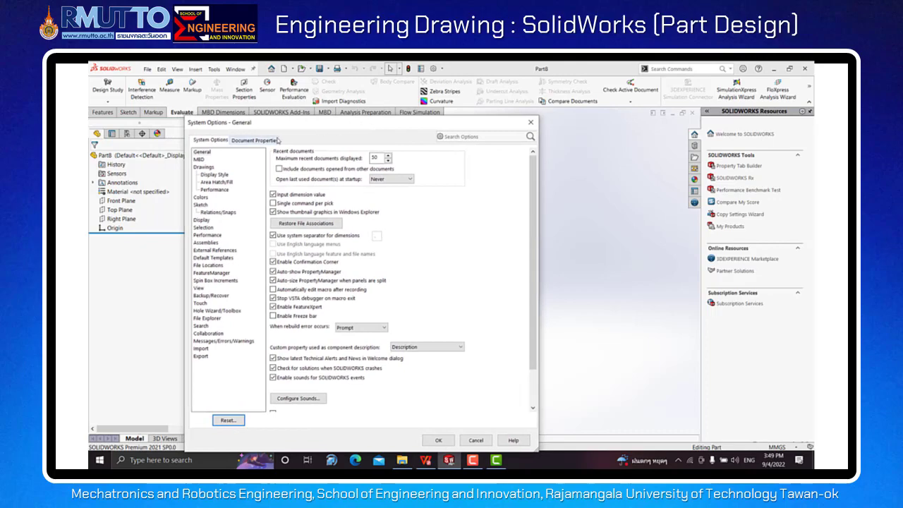
click(244, 141)
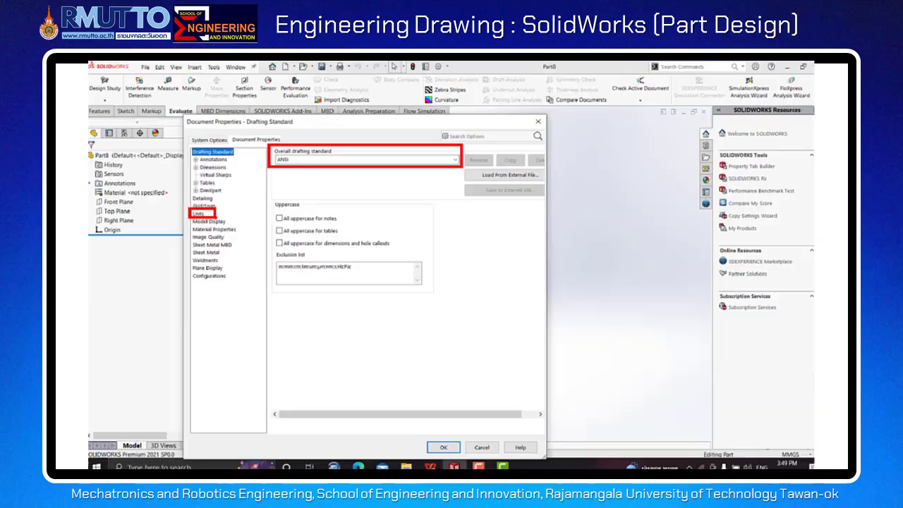
Open the Units page and glance at the assignment drawing.
click(208, 213)
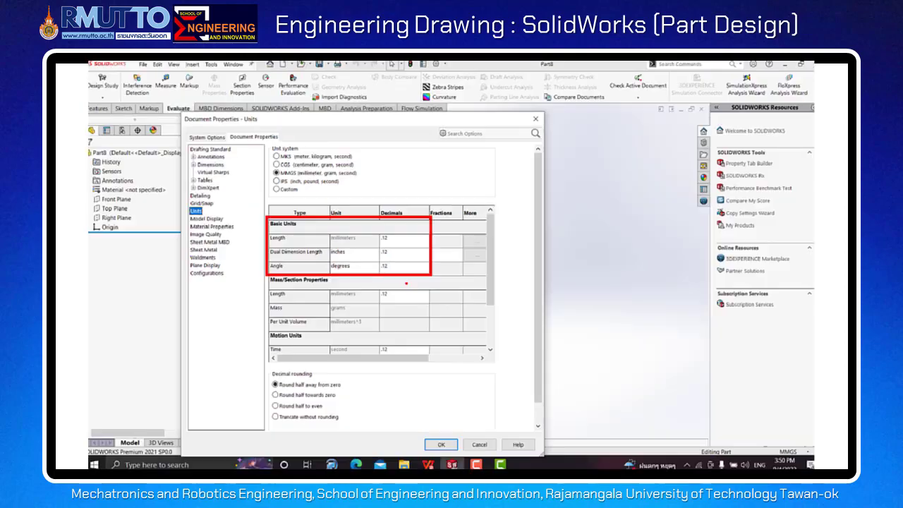
click(425, 460)
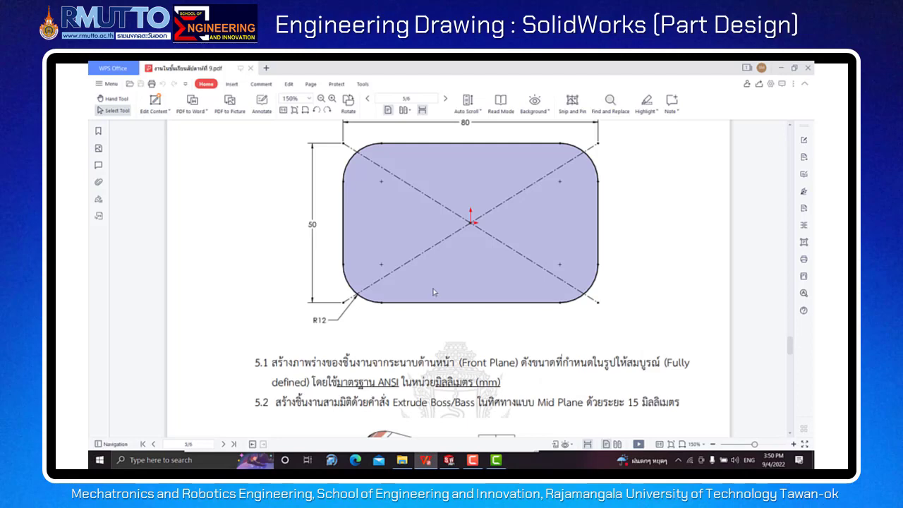
scroll(432, 307, up, 1)
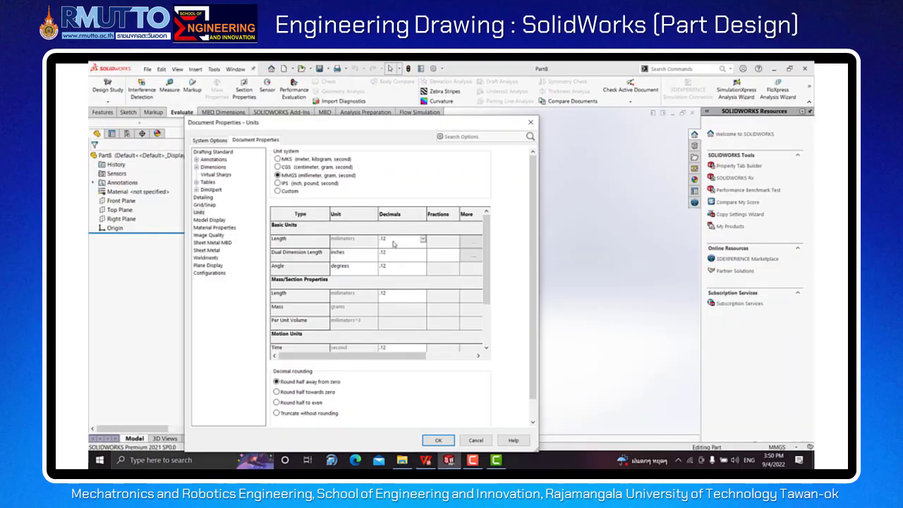
Set Length, Dual Dimension Length and Angle decimals to None, then check step 5.1 in the PDF.
click(422, 239)
click(389, 253)
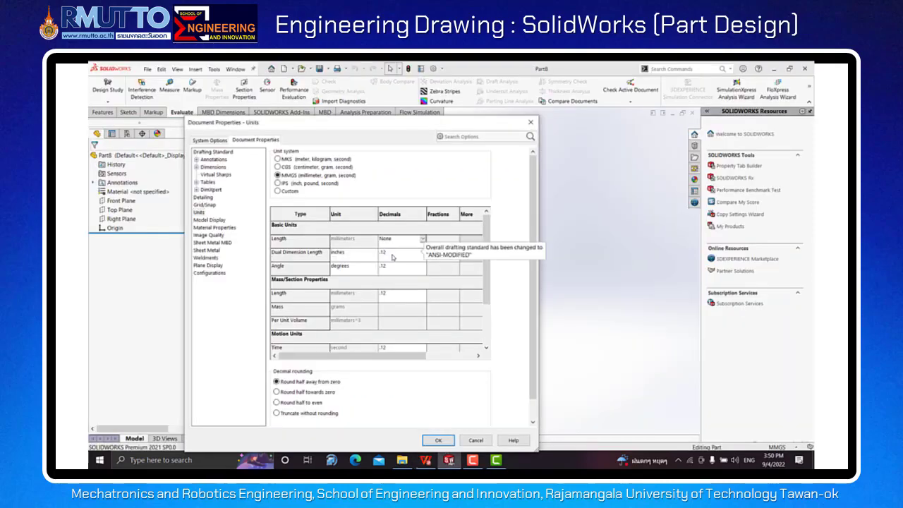
click(391, 254)
click(391, 267)
click(391, 267)
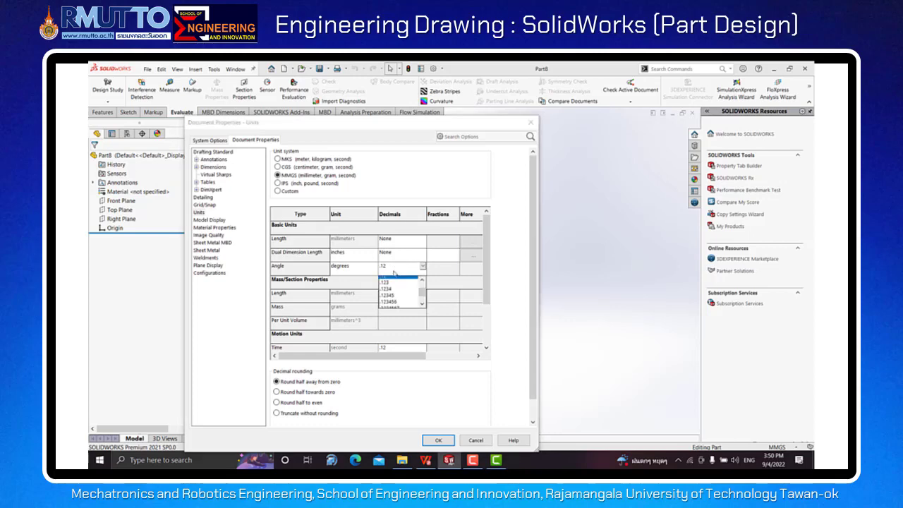
click(392, 279)
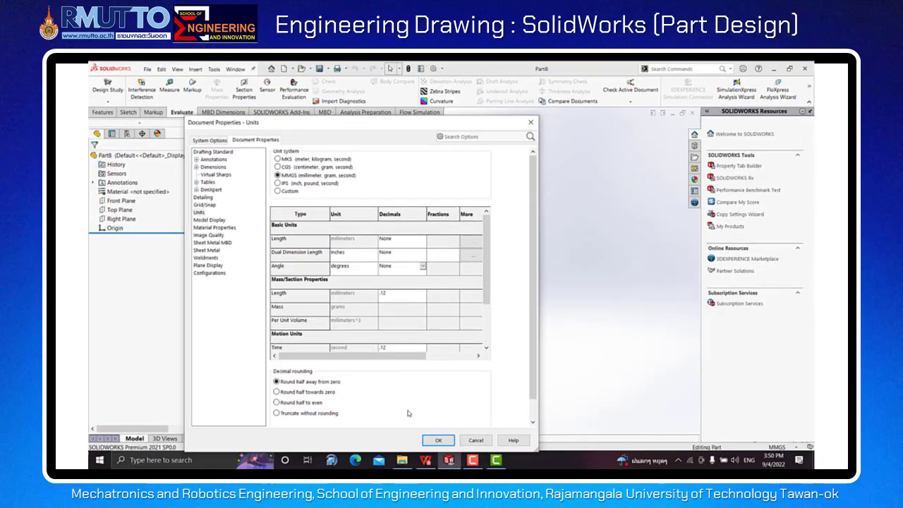
click(425, 460)
scroll(513, 372, down, 3)
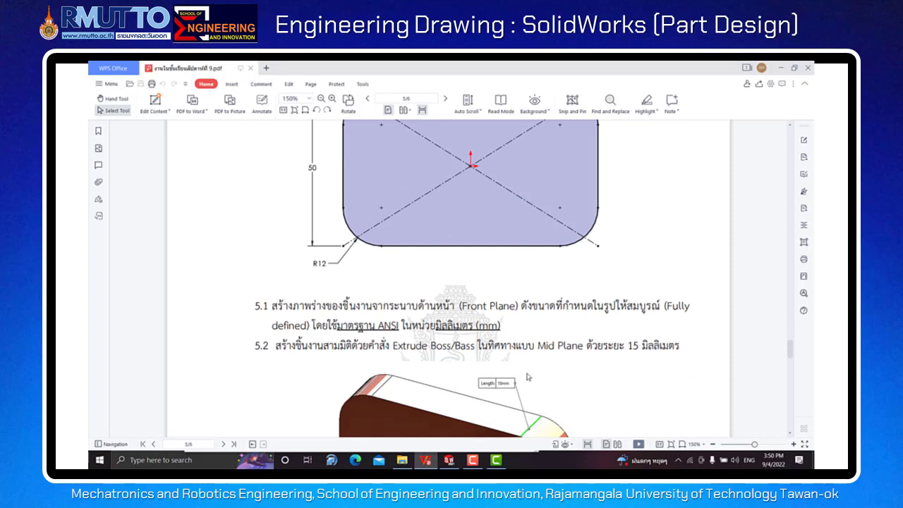
Set Mass/Section Length and Time decimals to .1234 and apply the unit settings with OK.
scroll(540, 381, down, 1)
scroll(548, 375, down, 4)
scroll(548, 375, down, 3)
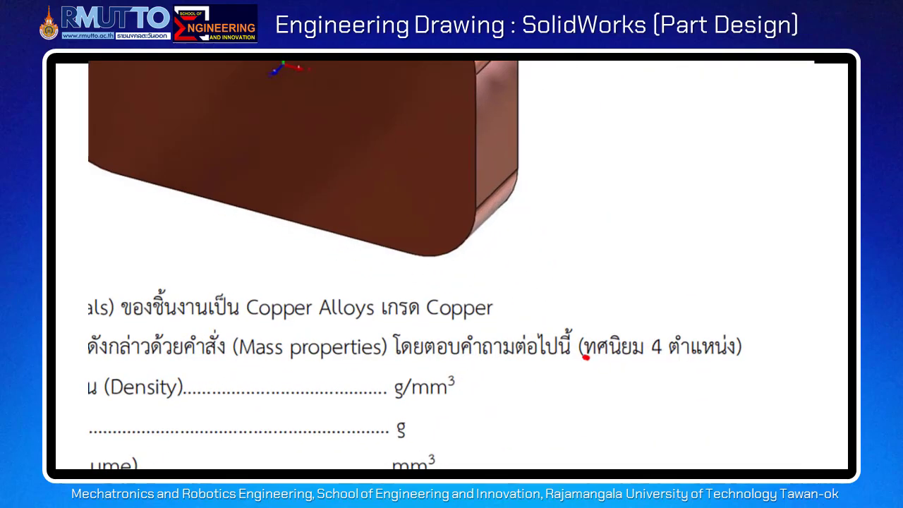
drag(585, 358, 738, 358)
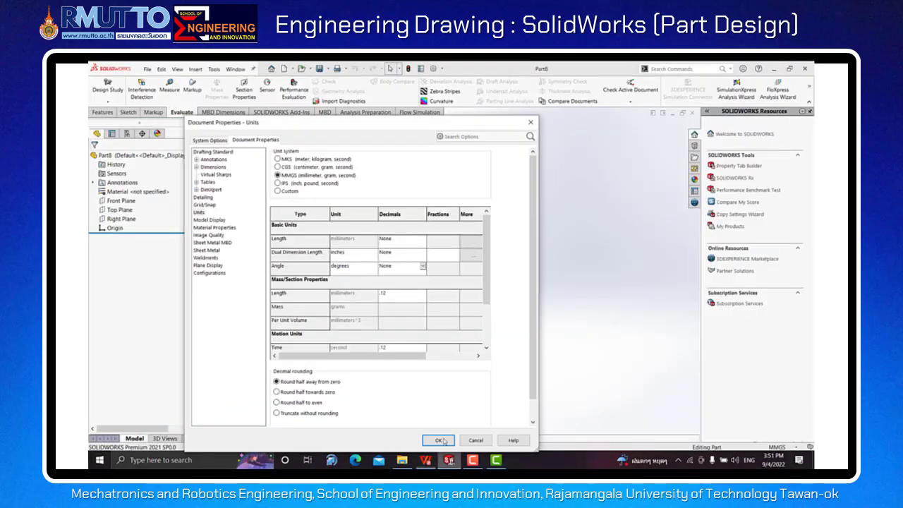
click(399, 293)
click(393, 325)
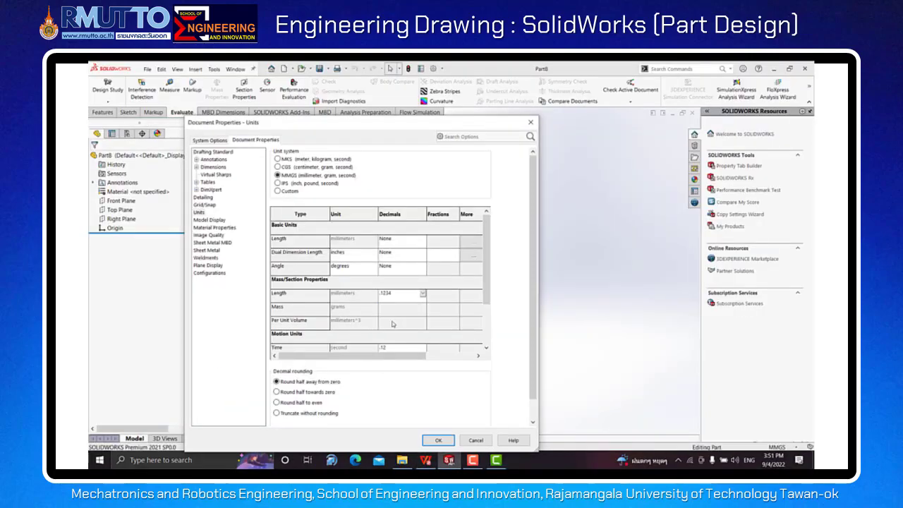
click(394, 343)
click(394, 362)
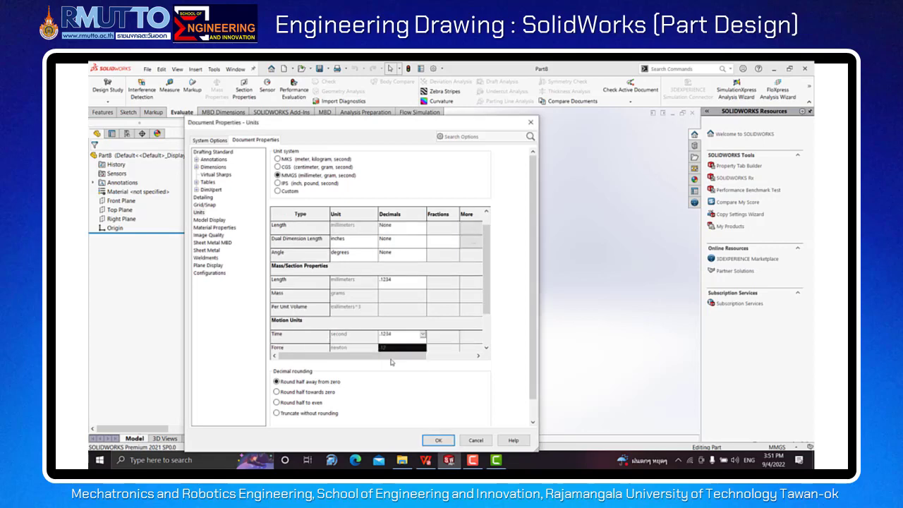
click(439, 440)
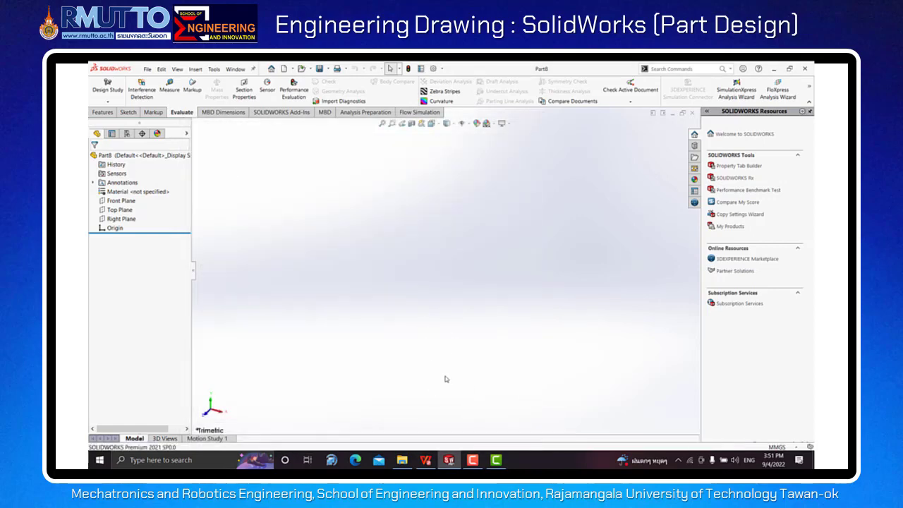
Review item 5.1's Front Plane sketch instruction, exit full screen, and return to SolidWorks.
click(427, 460)
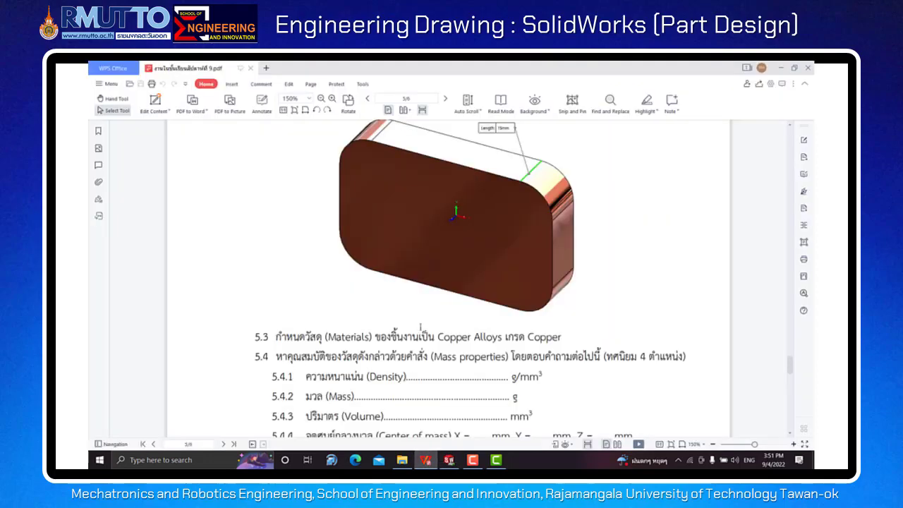
scroll(422, 328, up, 2)
scroll(425, 343, up, 2)
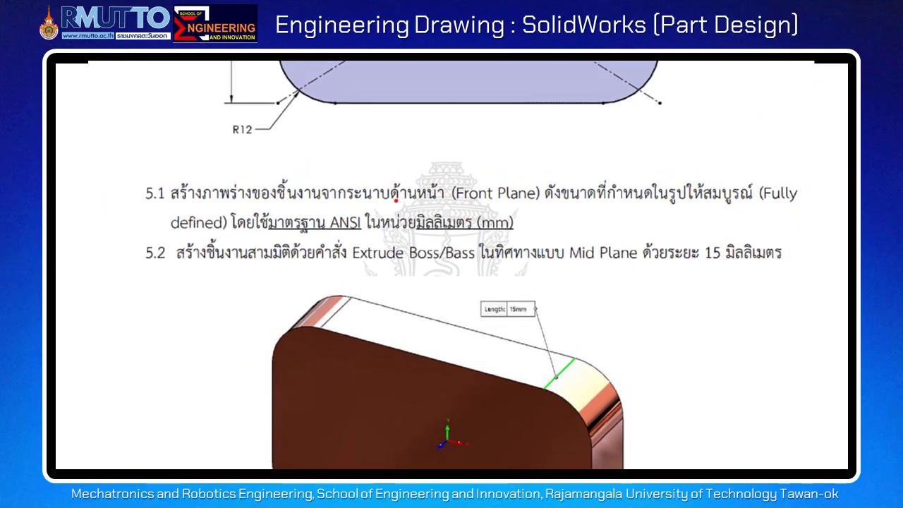
drag(392, 202, 536, 203)
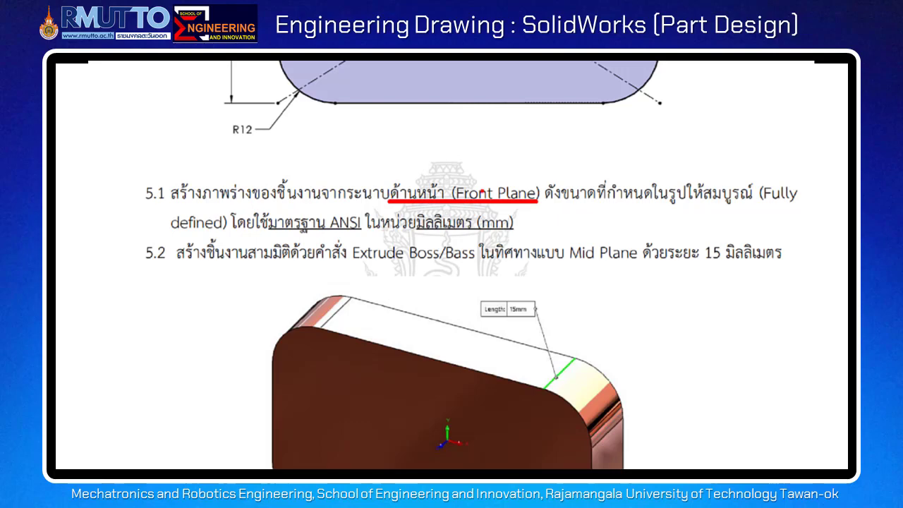
key(Escape)
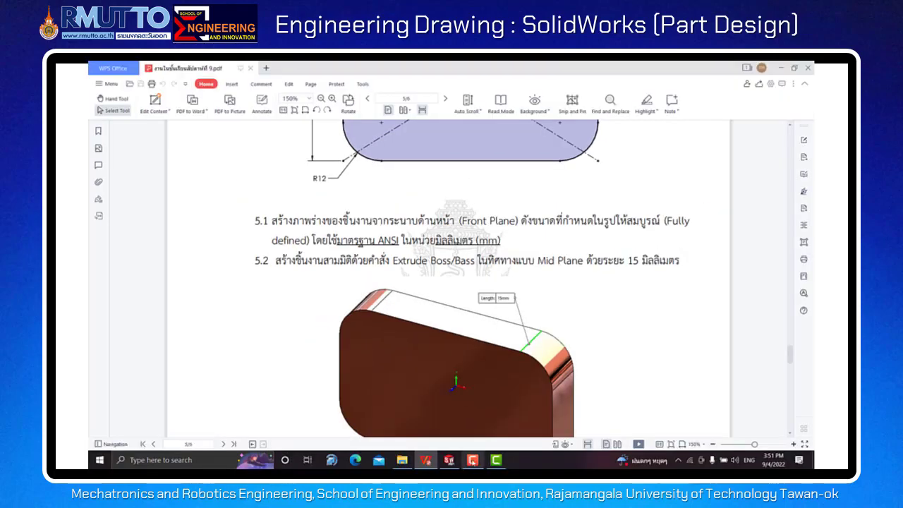
click(449, 459)
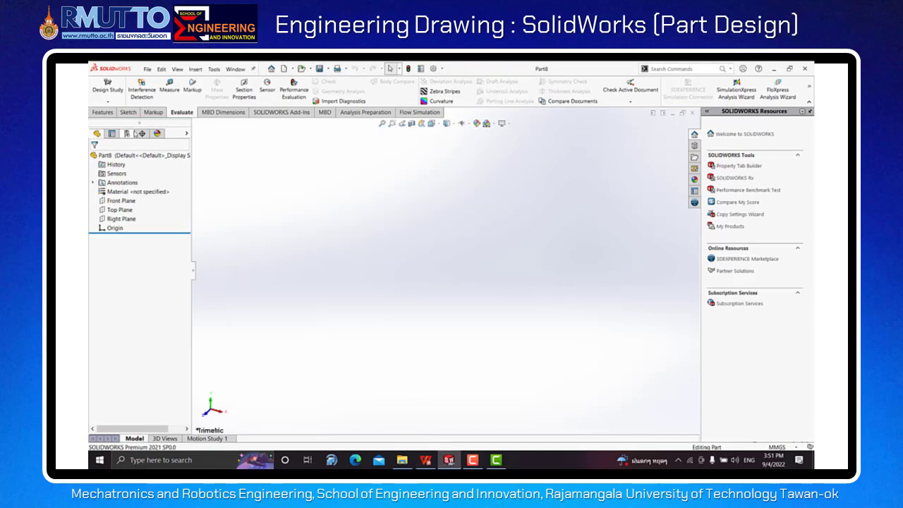
Begin Sketch1 on the Front Plane from the Sketch tab.
click(128, 112)
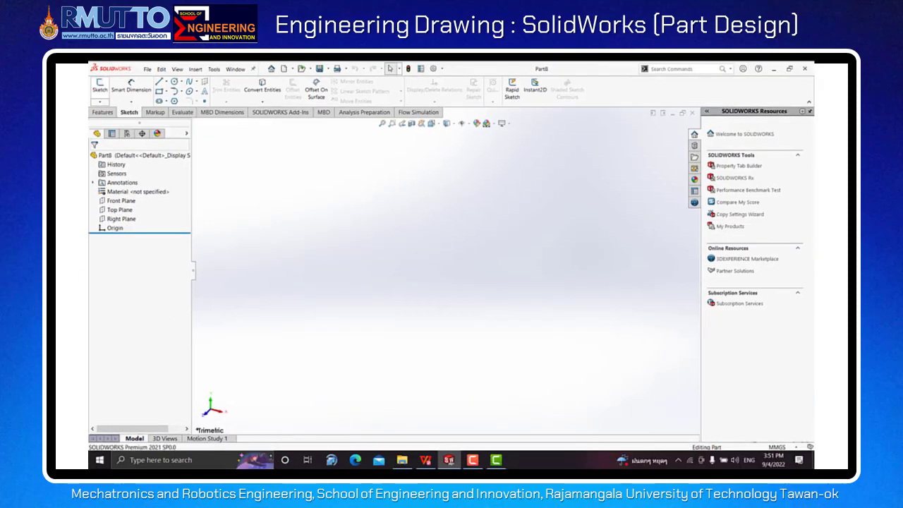
click(99, 87)
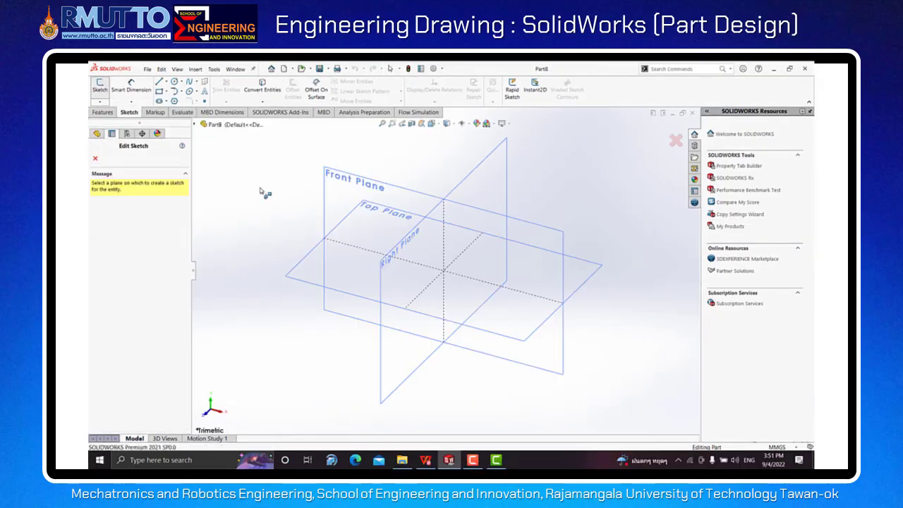
click(337, 181)
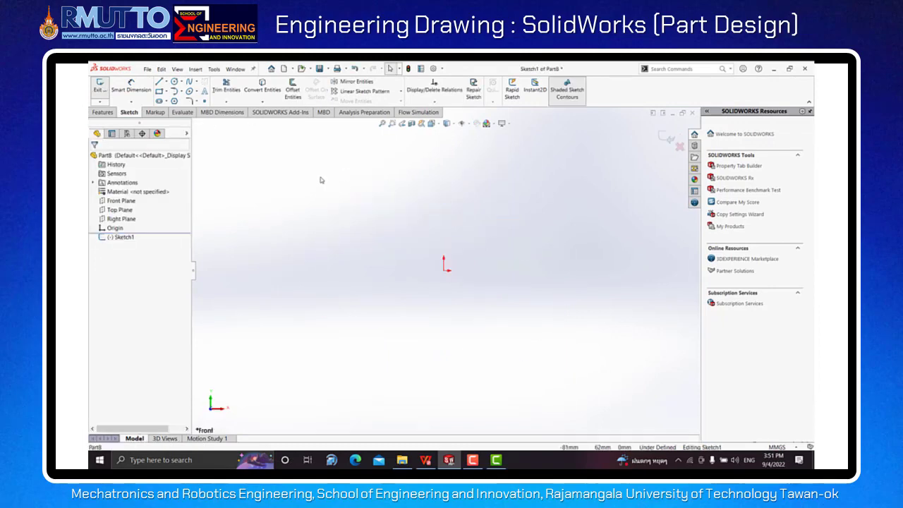
Check the plate drawing in the PDF, then list the rectangle types in SolidWorks.
click(425, 460)
scroll(381, 310, up, 3)
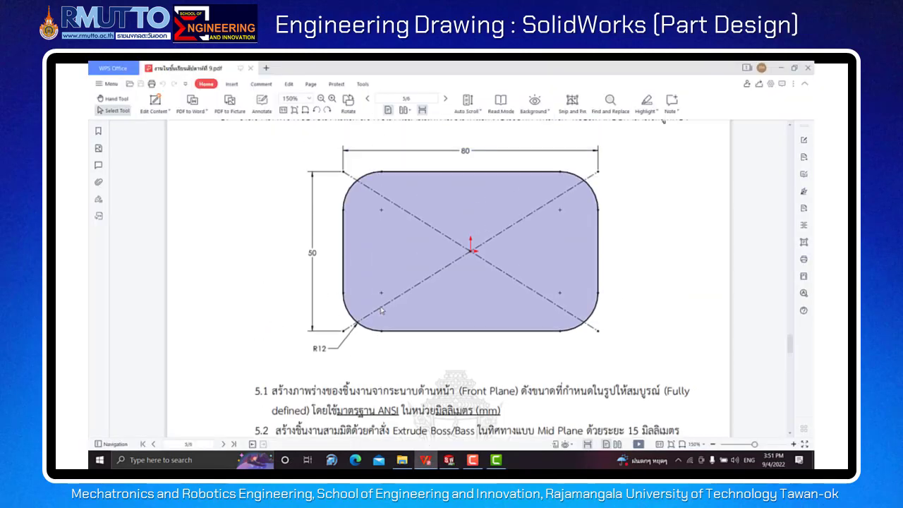
scroll(380, 309, up, 1)
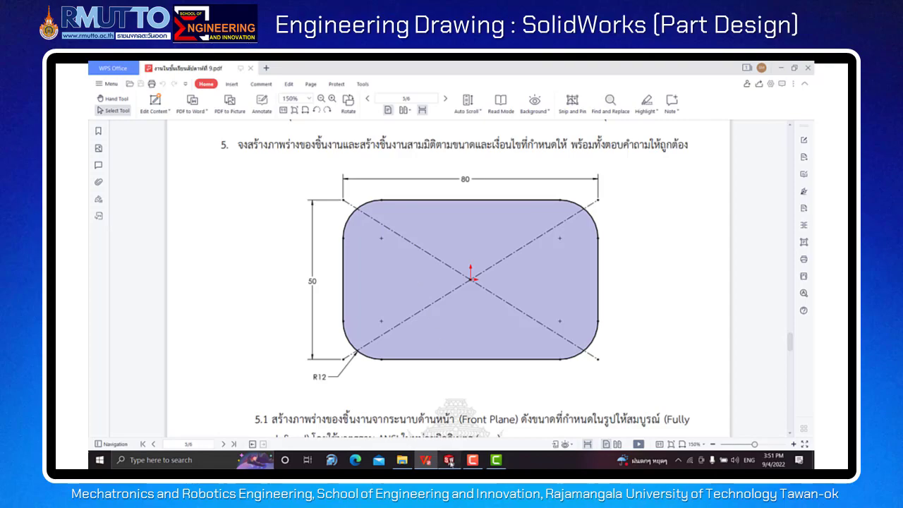
click(450, 461)
click(167, 92)
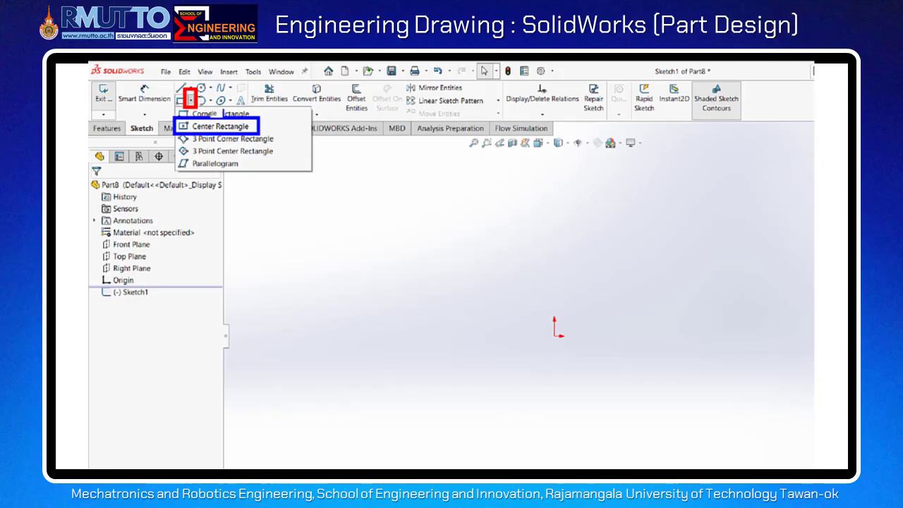
Draw a Center Rectangle from the origin to a corner, fit the view, and switch to the drawing PDF.
click(408, 205)
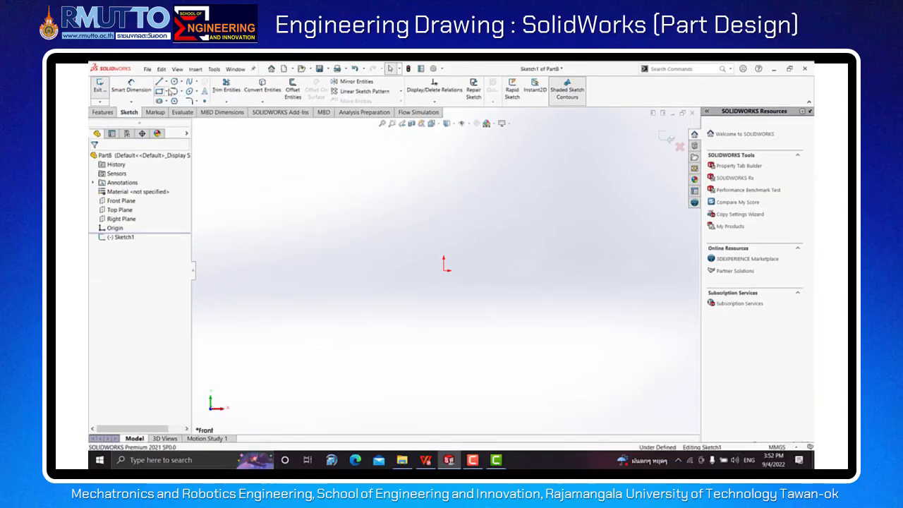
click(166, 91)
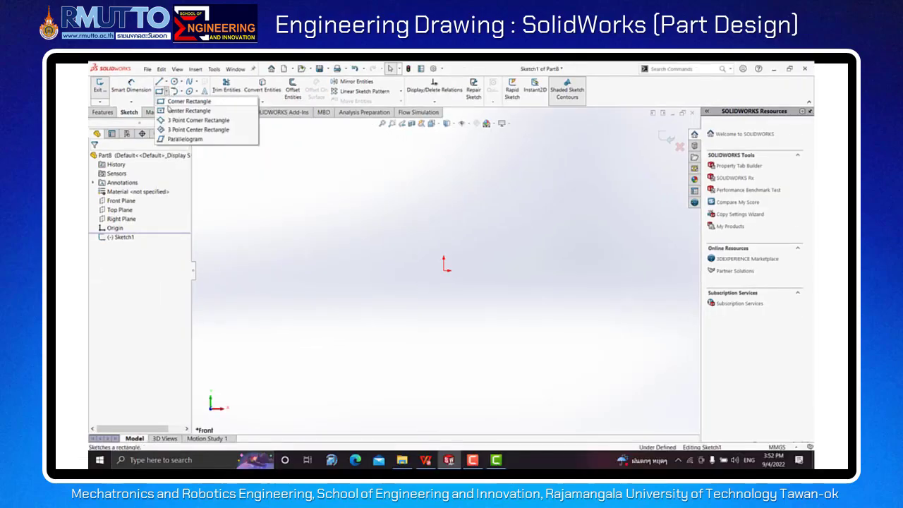
click(173, 114)
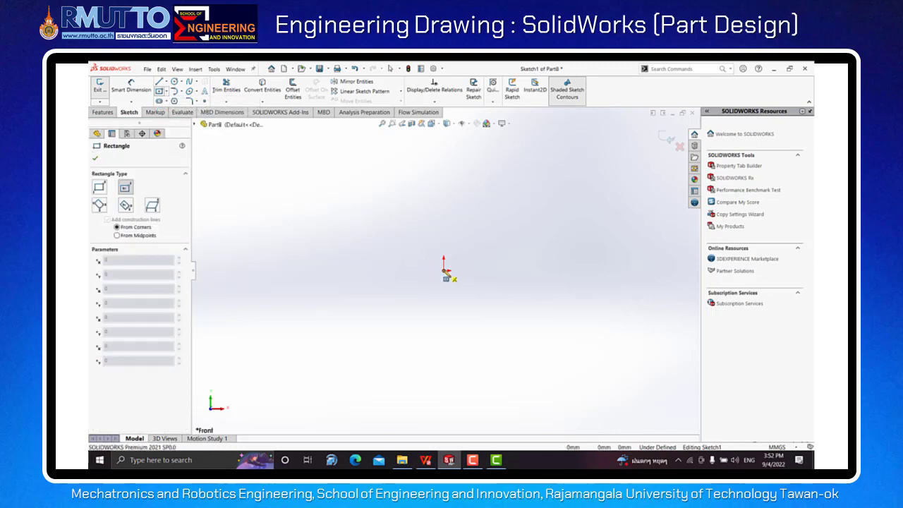
click(446, 273)
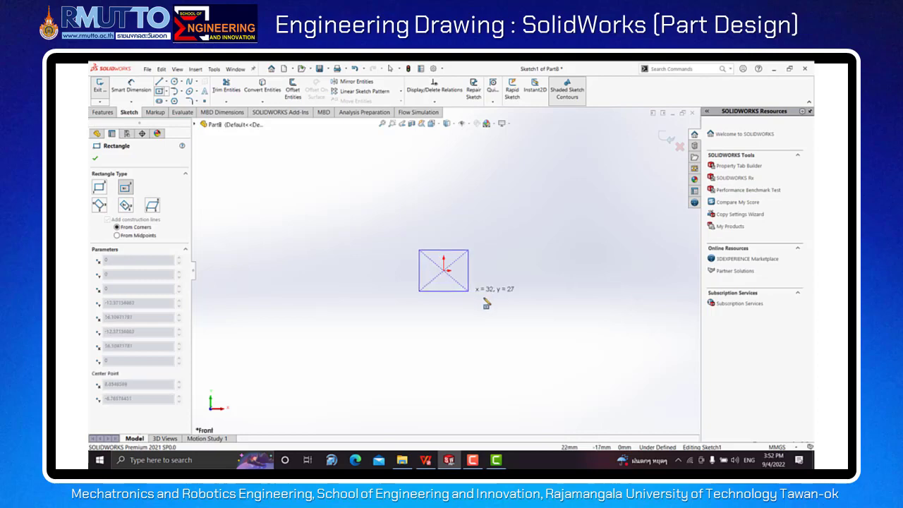
click(531, 328)
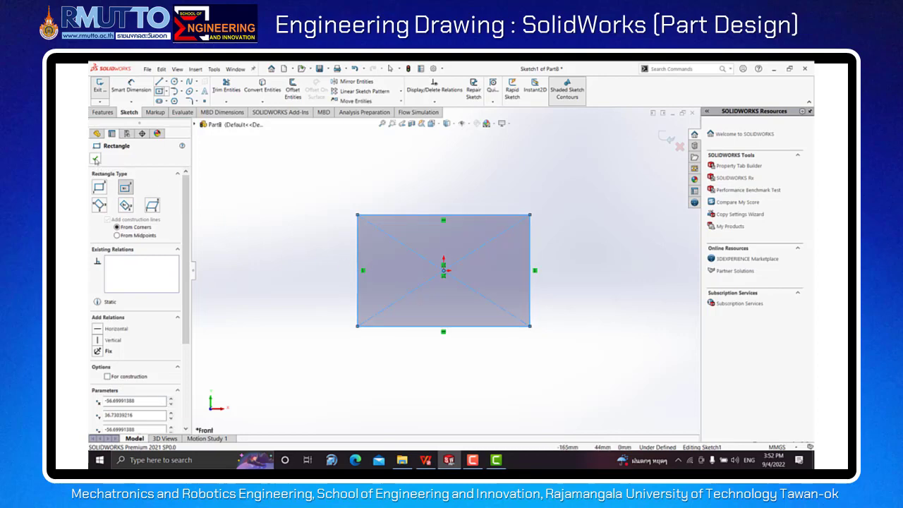
click(96, 160)
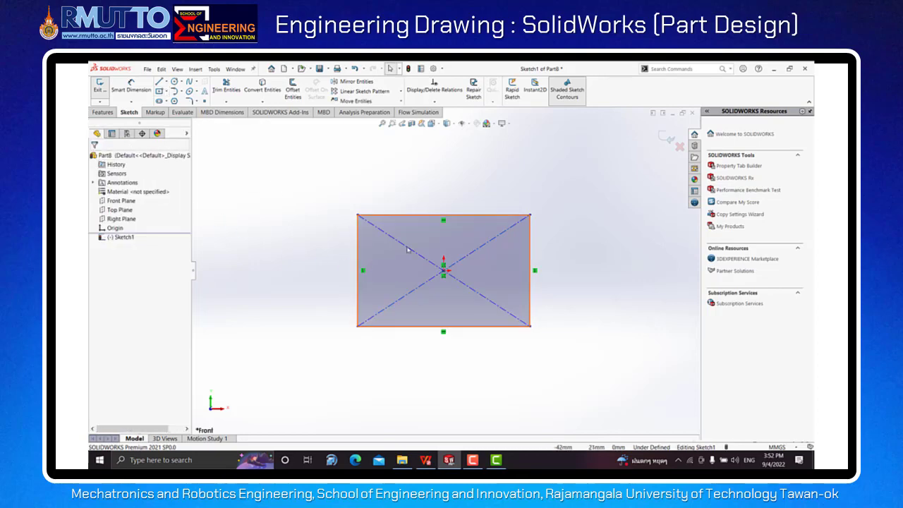
key(f)
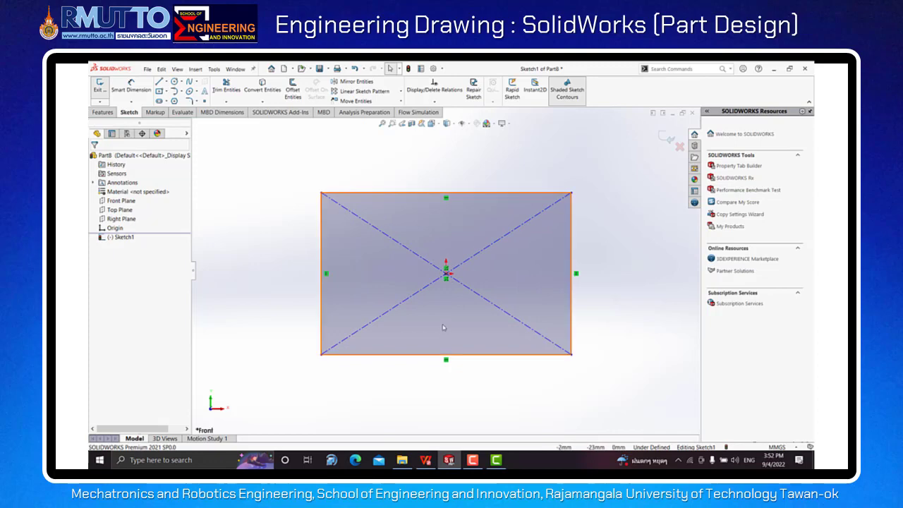
click(425, 460)
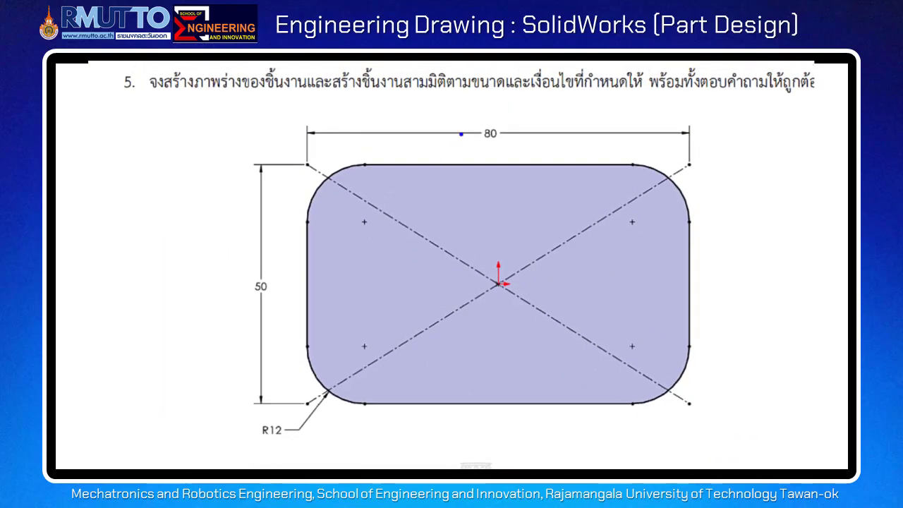
Look over the drawing's 80 and 50 plate sizes, then return to Sketch1 in SolidWorks.
drag(463, 122, 516, 150)
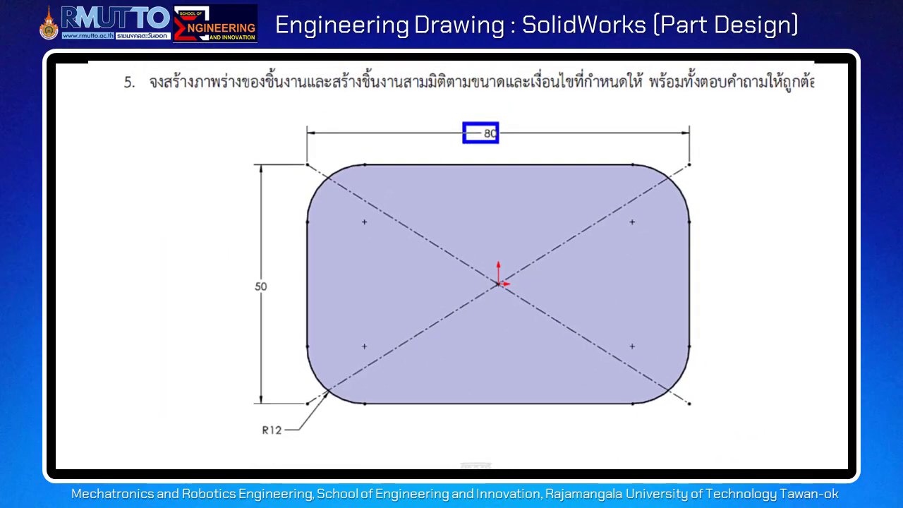
drag(243, 271, 290, 306)
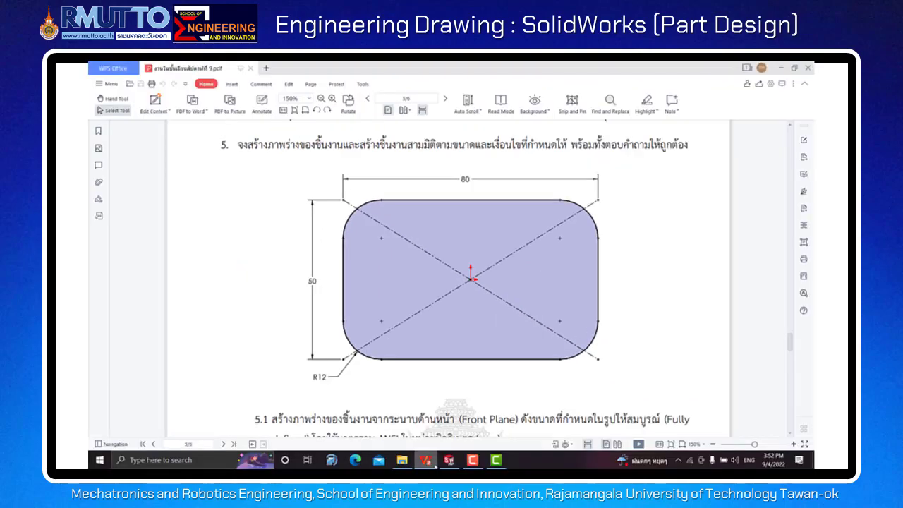
click(449, 460)
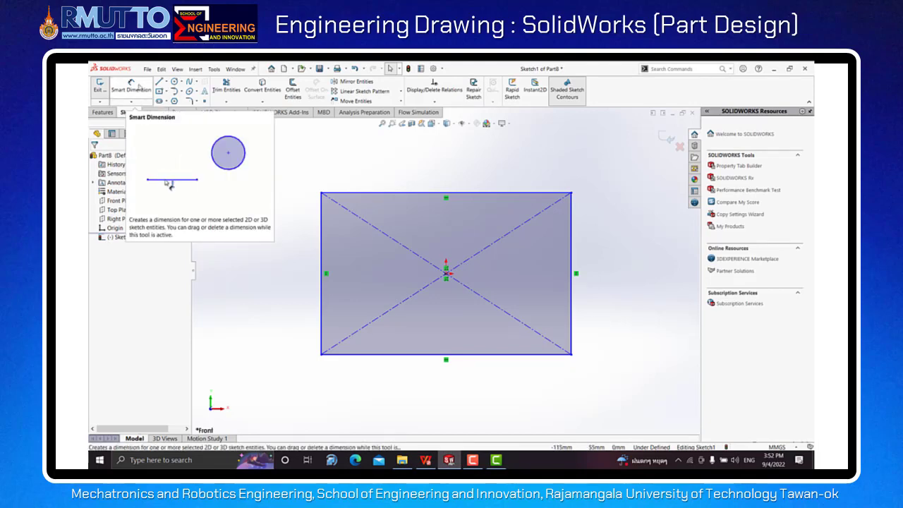
Smart-dimension the rectangle's top edge to 80 and left edge to 50.
click(139, 86)
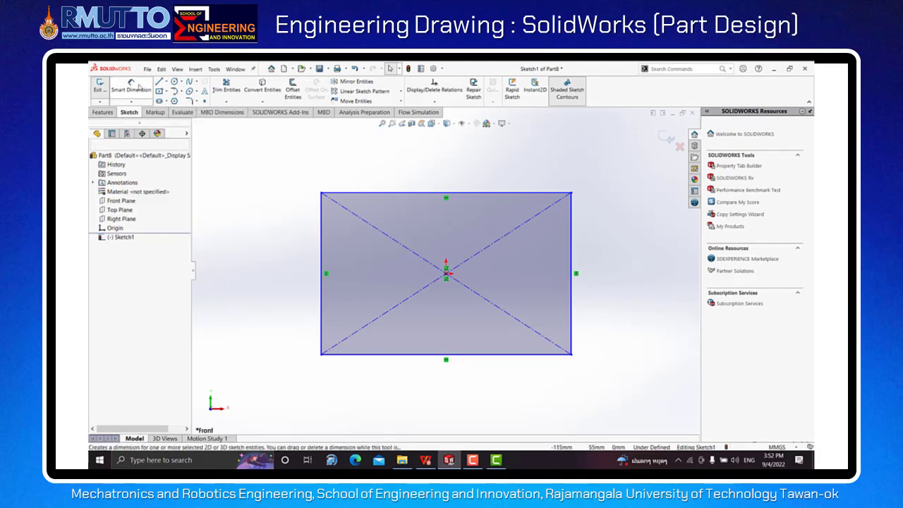
click(420, 193)
click(437, 172)
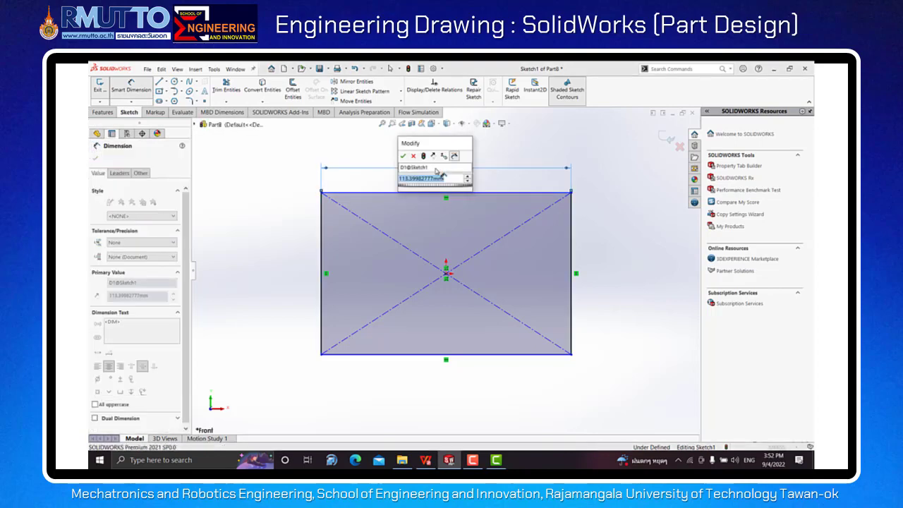
text(80)
key(Return)
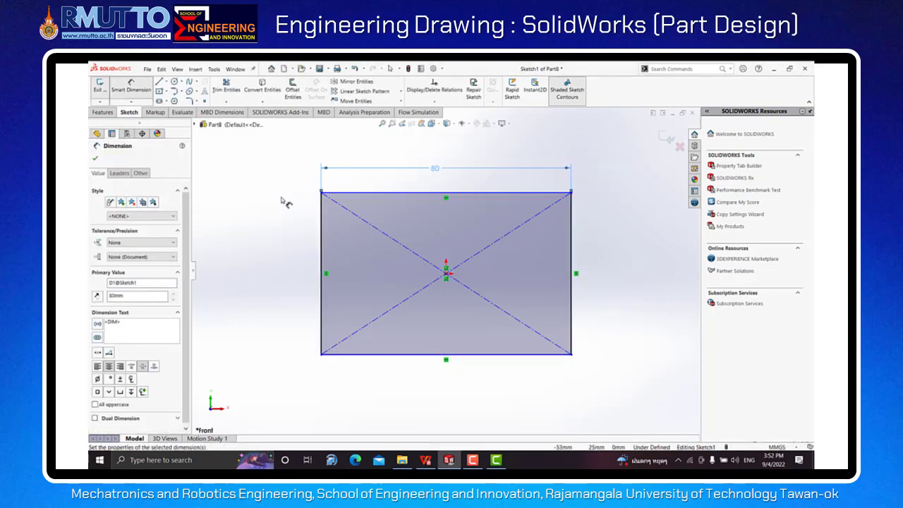
click(323, 235)
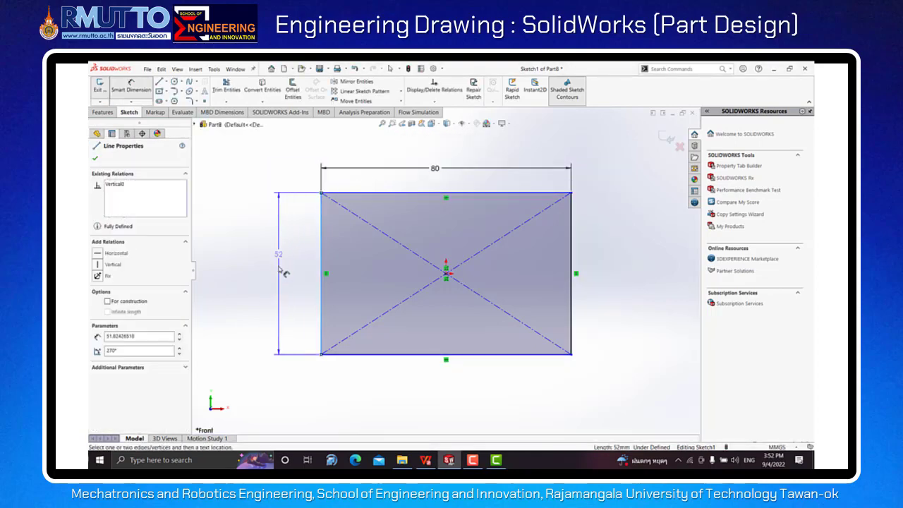
click(283, 276)
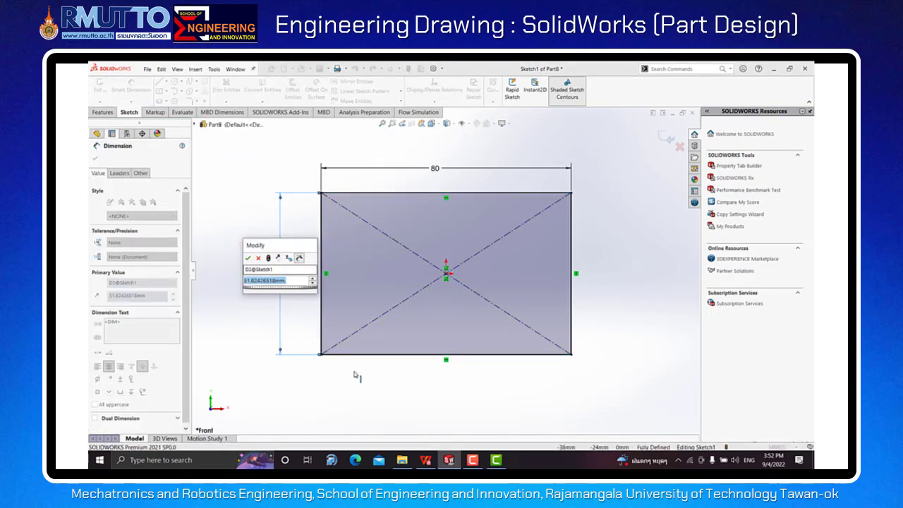
click(426, 460)
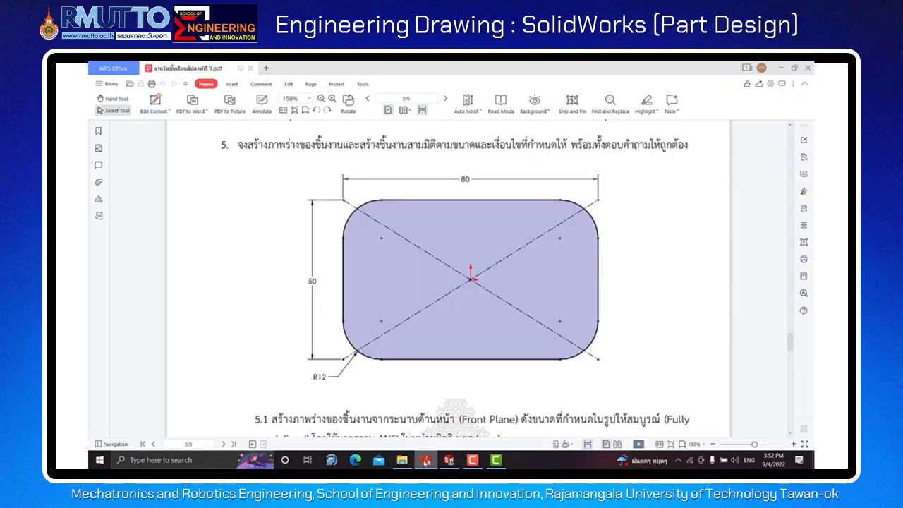
click(449, 460)
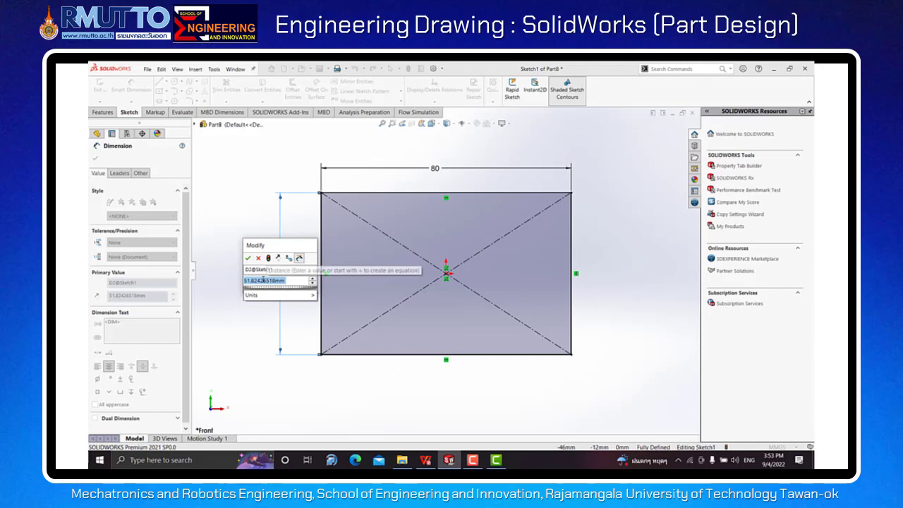
text(50)
key(Return)
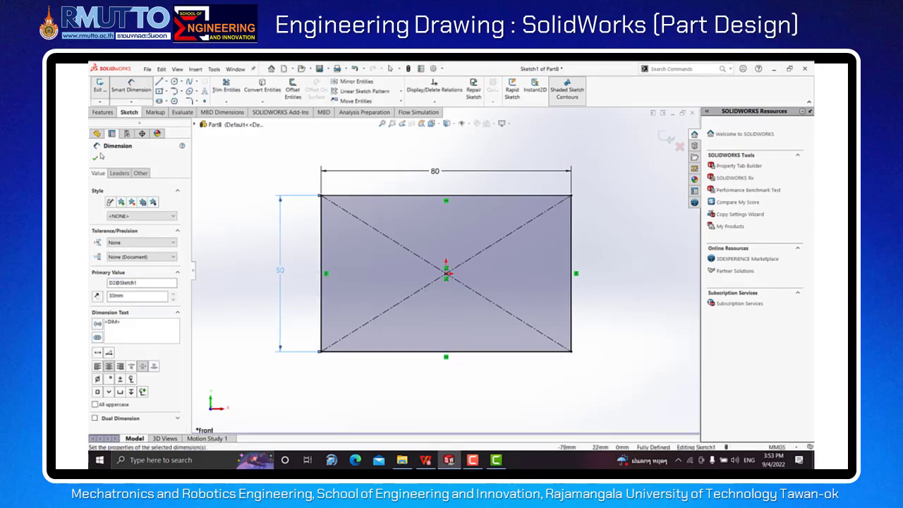
click(96, 160)
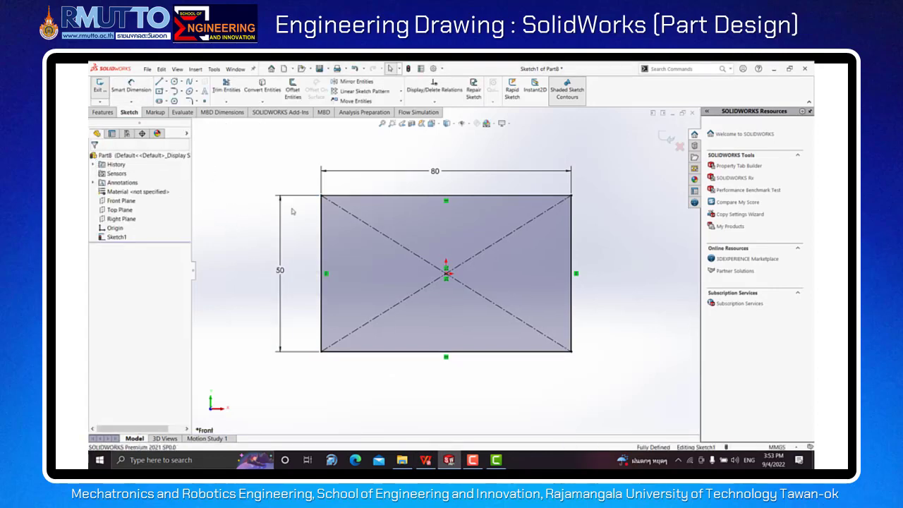
Drag the 80 and 50 dimensions closer to the fully defined rectangle.
scroll(446, 219, down, 2)
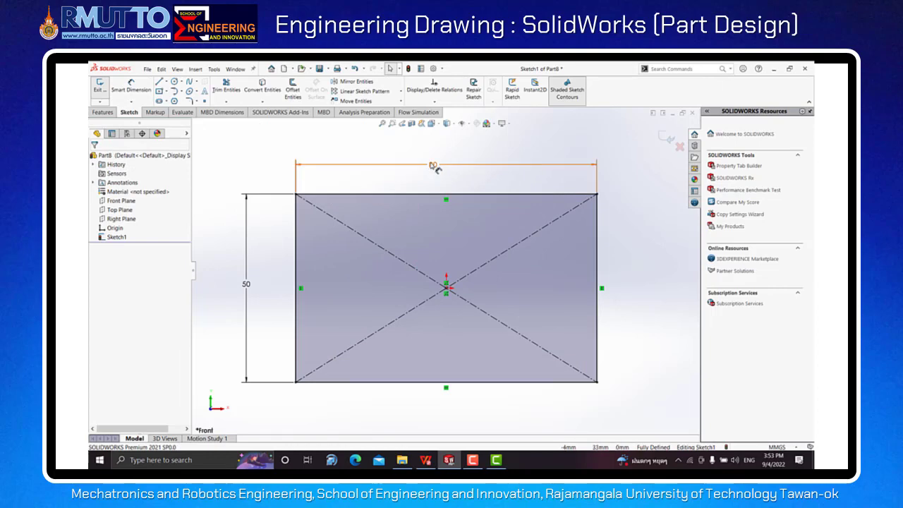
drag(434, 164, 433, 172)
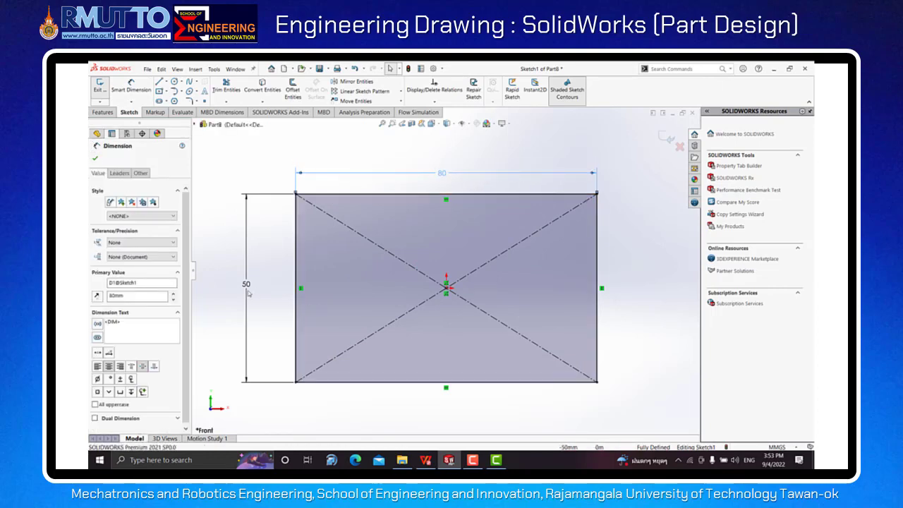
drag(252, 296, 269, 305)
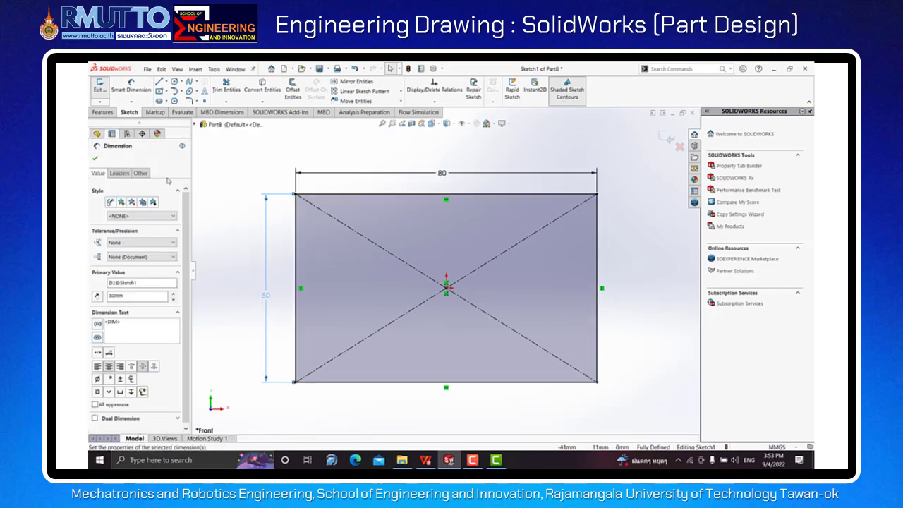
key(Escape)
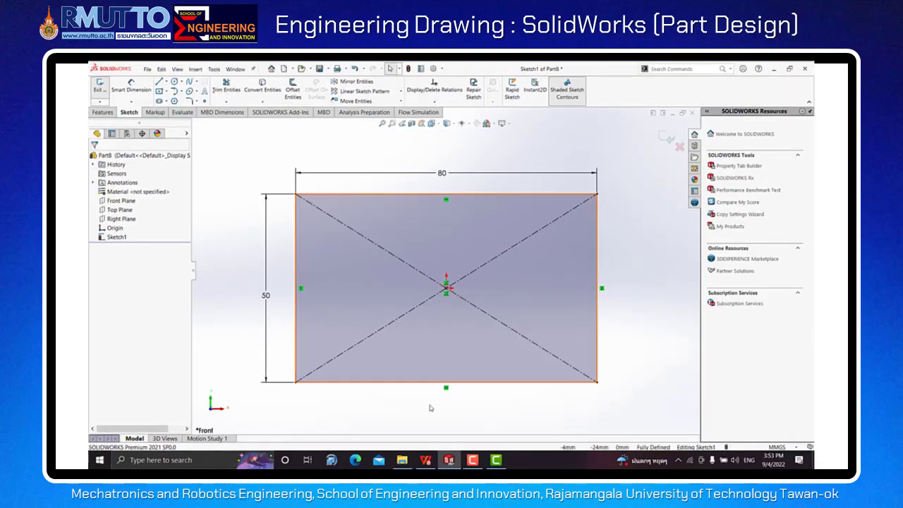
click(425, 460)
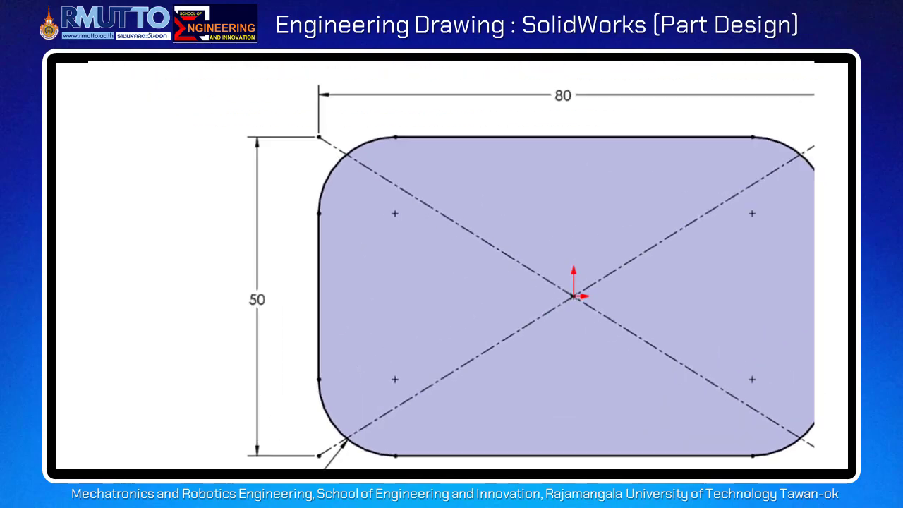
drag(303, 149, 315, 157)
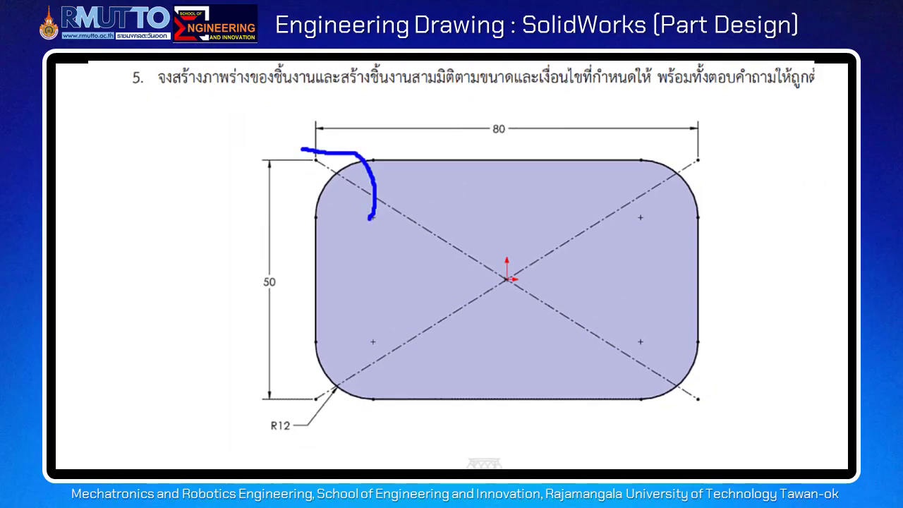
mouse_move(667, 143)
mouse_down()
mouse_move(720, 211)
mouse_move(626, 163)
mouse_up()
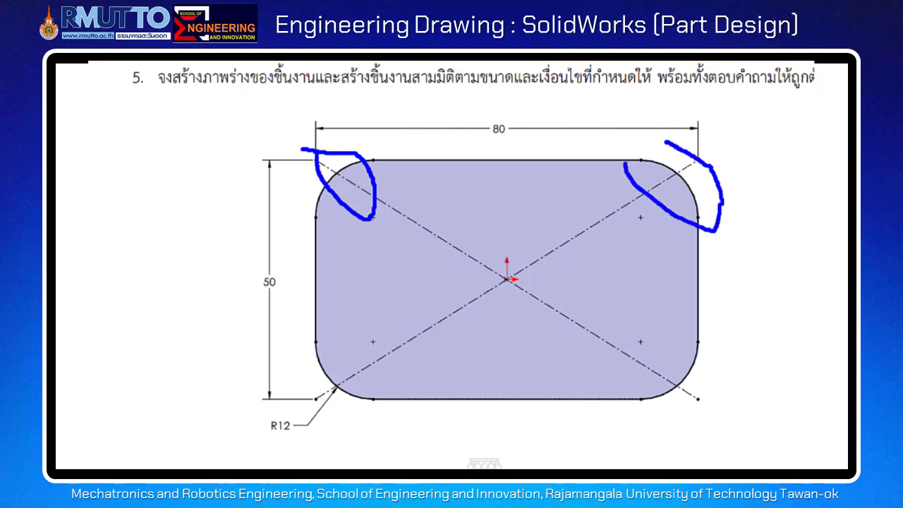
mouse_move(698, 337)
mouse_down()
mouse_move(711, 422)
mouse_move(640, 351)
mouse_up()
mouse_move(308, 347)
mouse_down()
mouse_move(366, 396)
mouse_move(321, 363)
mouse_up()
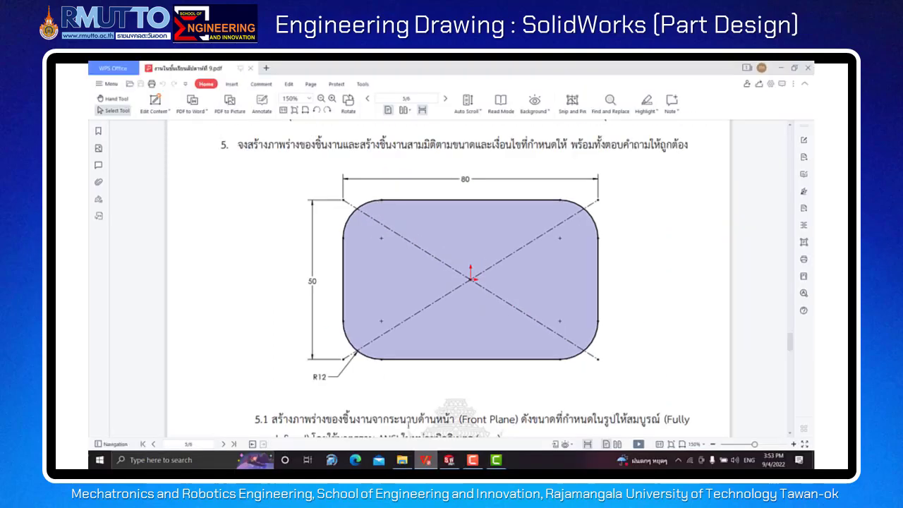
click(449, 460)
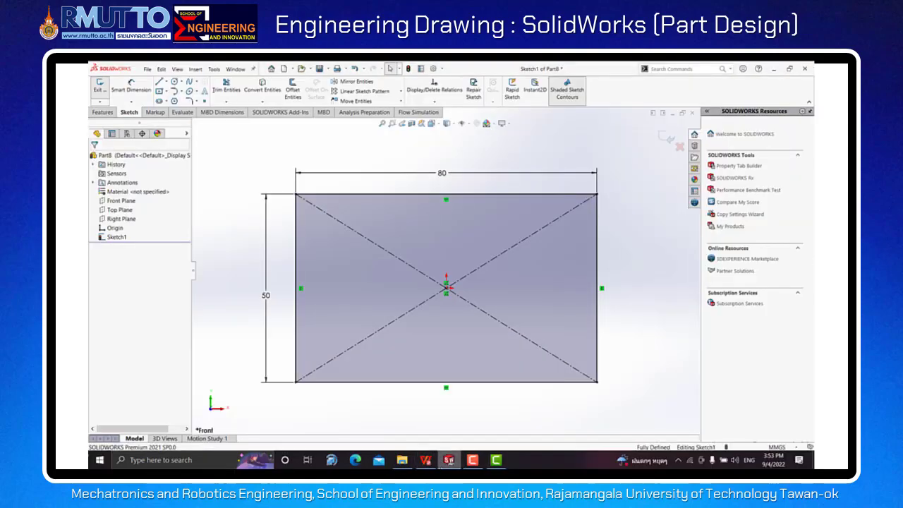
Show the Sketch Fillet and Sketch Chamfer corner options from the Sketch Fillet dropdown.
click(197, 101)
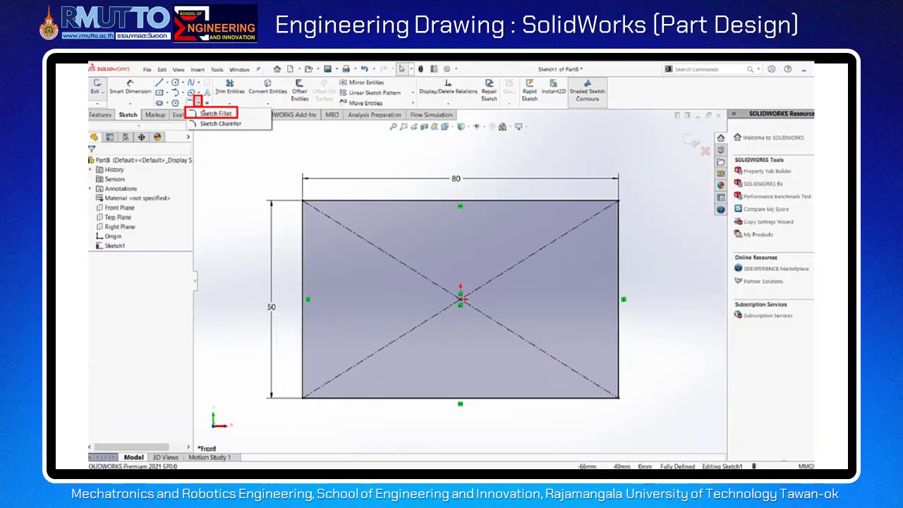
Start Sketch Fillet and replace its 10mm radius with 12mm.
click(204, 108)
click(197, 102)
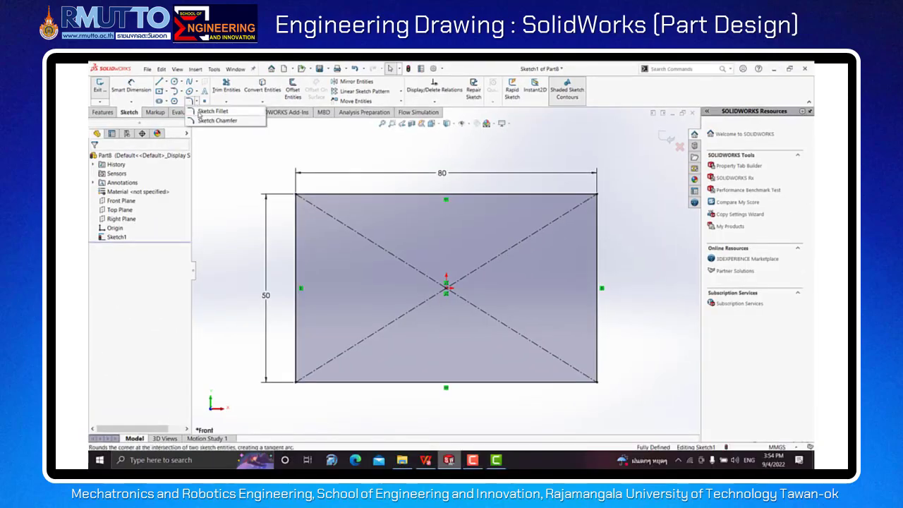
click(205, 112)
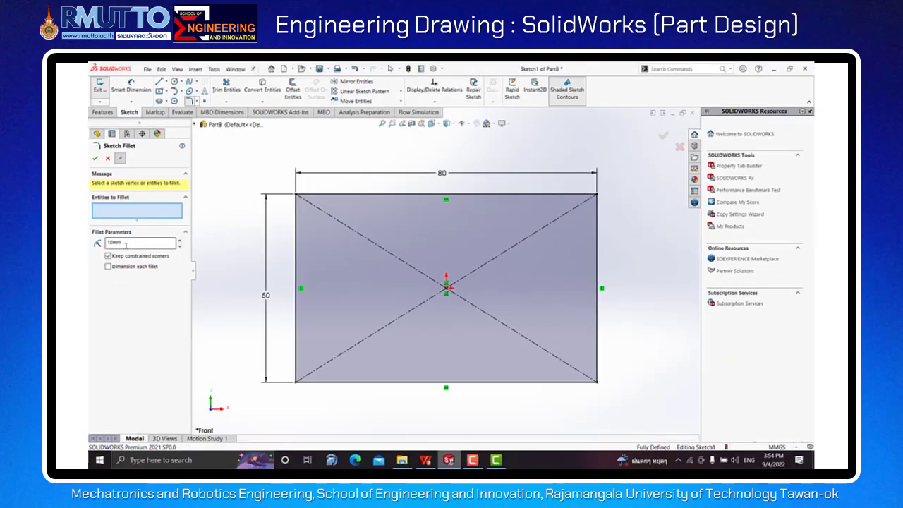
double_click(127, 245)
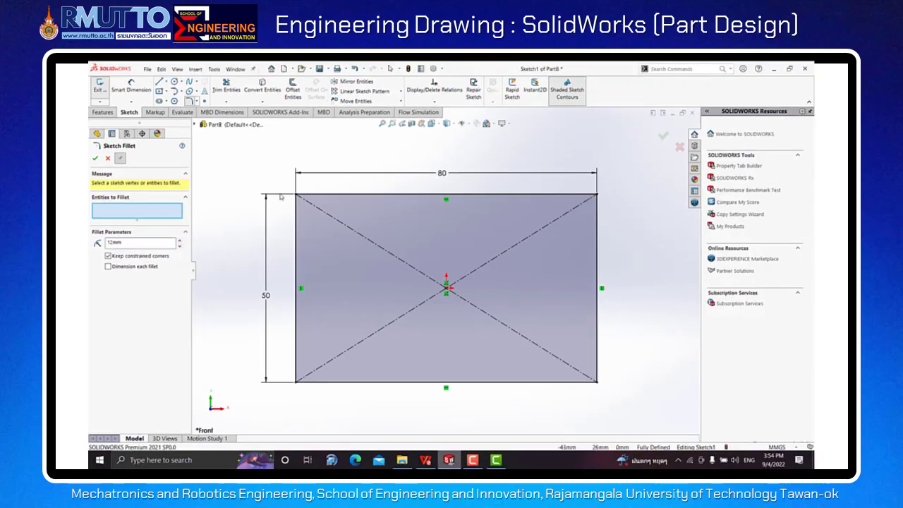
Pick the top-left, top-right, bottom-right and bottom-left corners, listing Fillet<1> to Fillet<4>.
scroll(310, 205, down, 3)
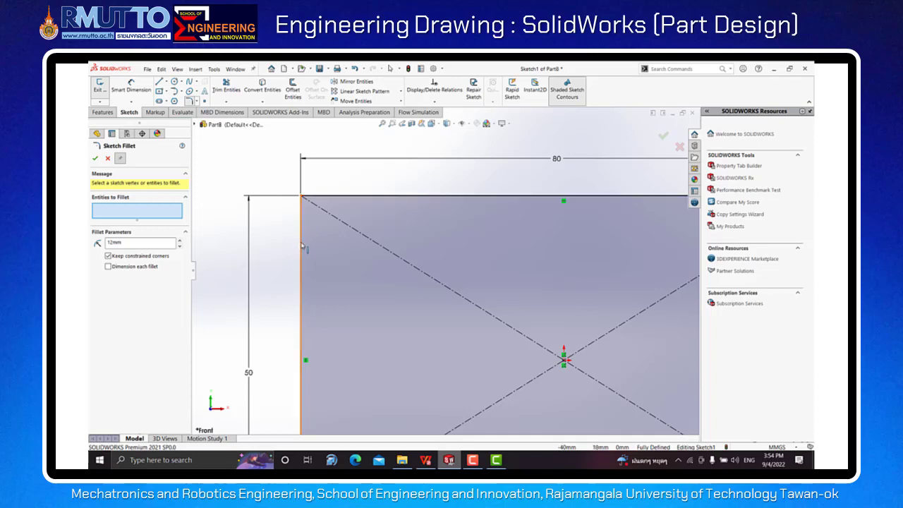
click(302, 245)
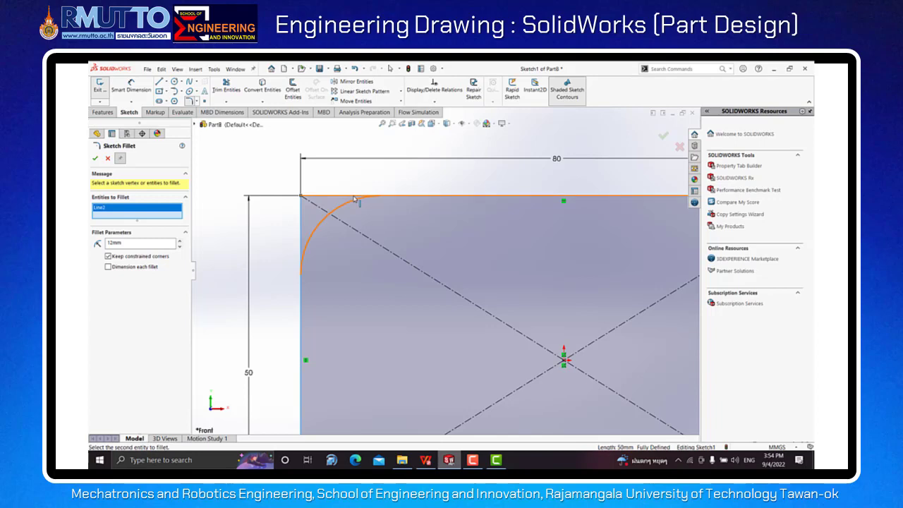
click(354, 198)
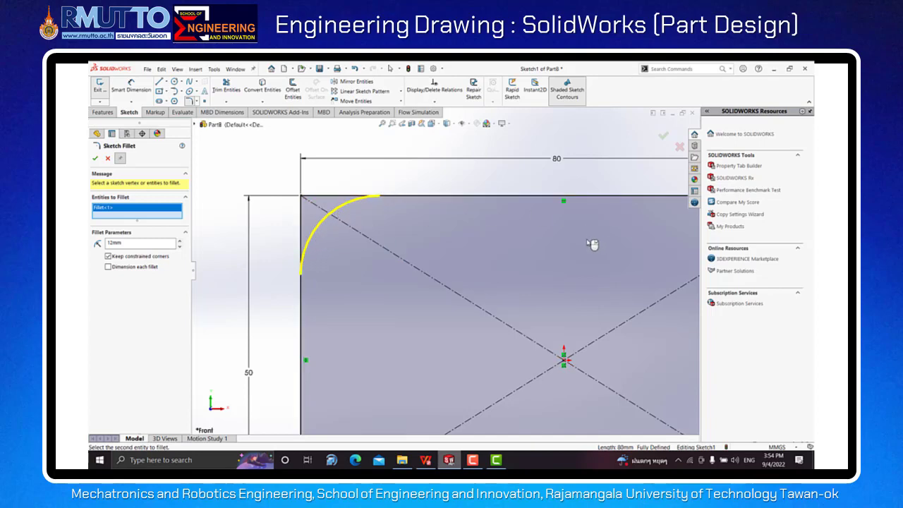
scroll(593, 244, up, 3)
scroll(485, 273, down, 5)
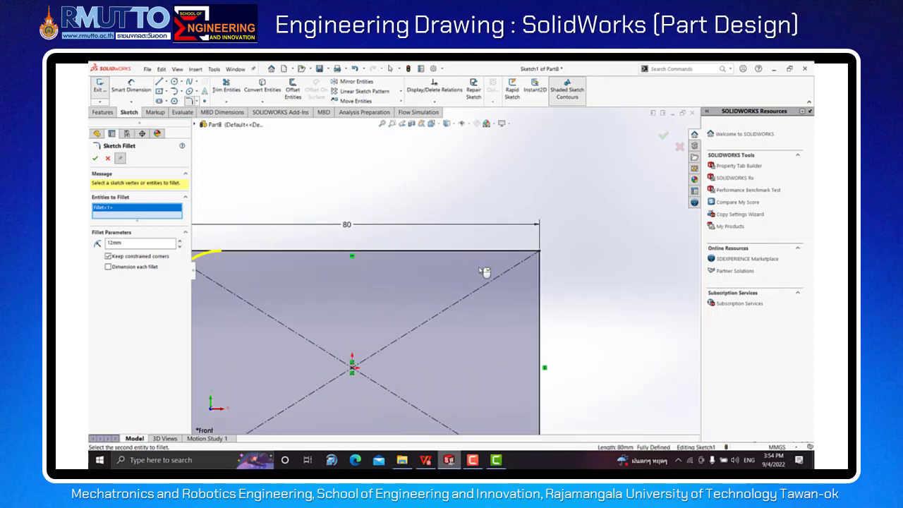
scroll(445, 296, up, 3)
scroll(386, 312, down, 2)
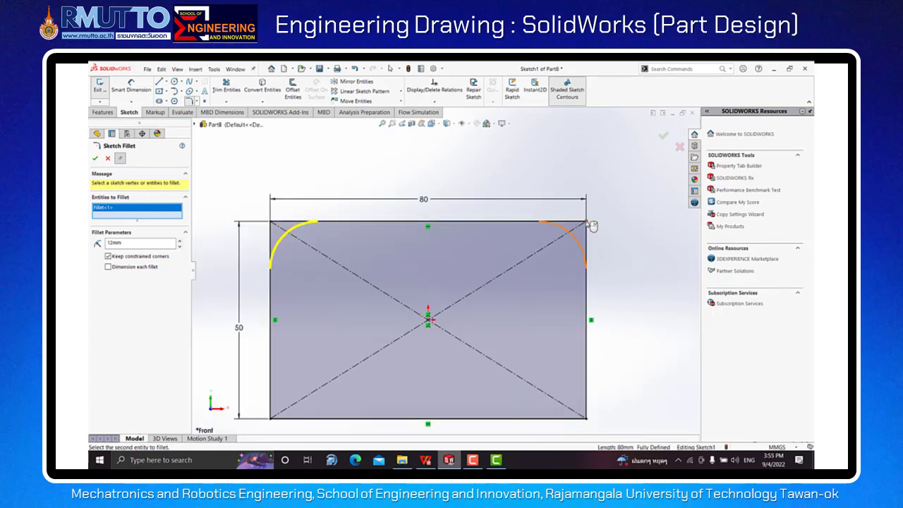
click(589, 223)
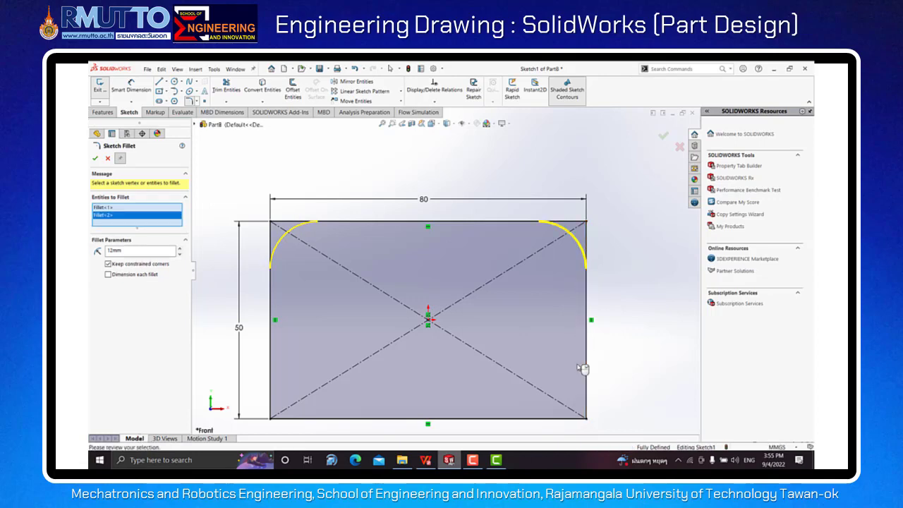
click(588, 420)
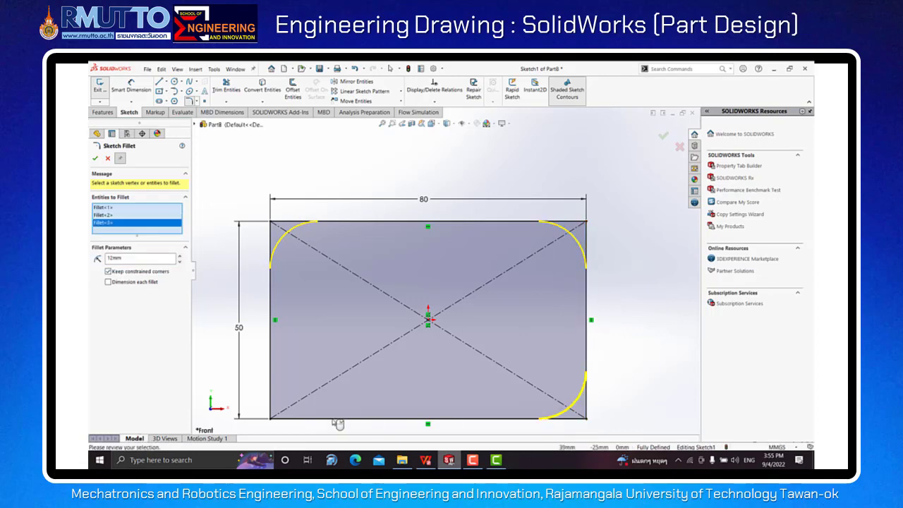
click(275, 422)
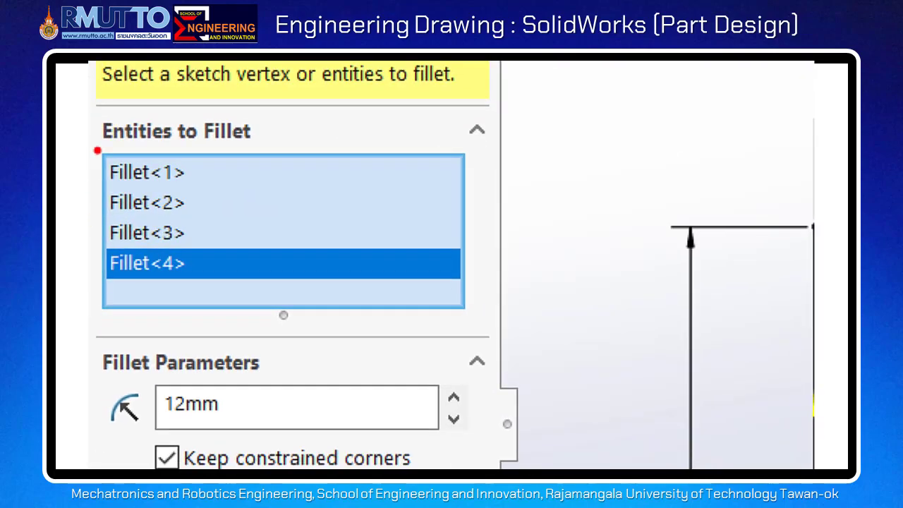
drag(95, 146, 362, 299)
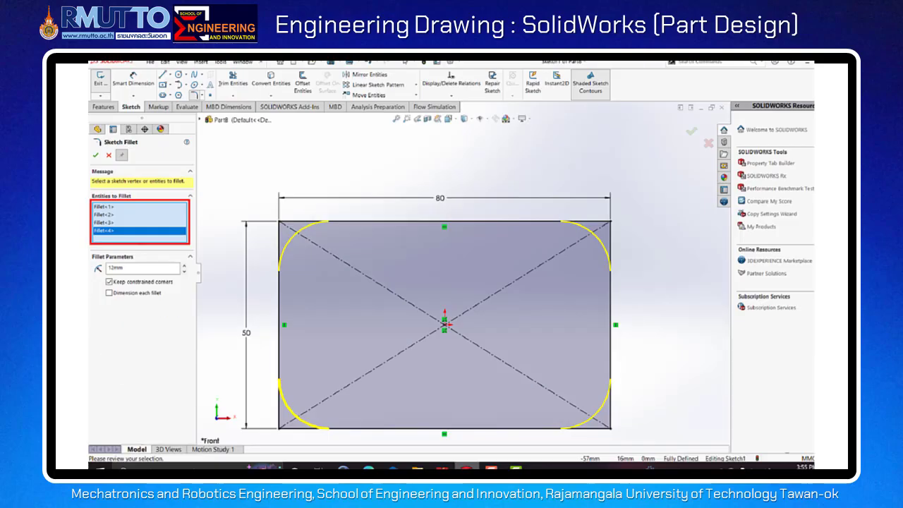
Apply the four 12mm corner fillets and close the Sketch Fillet PropertyManager.
click(96, 159)
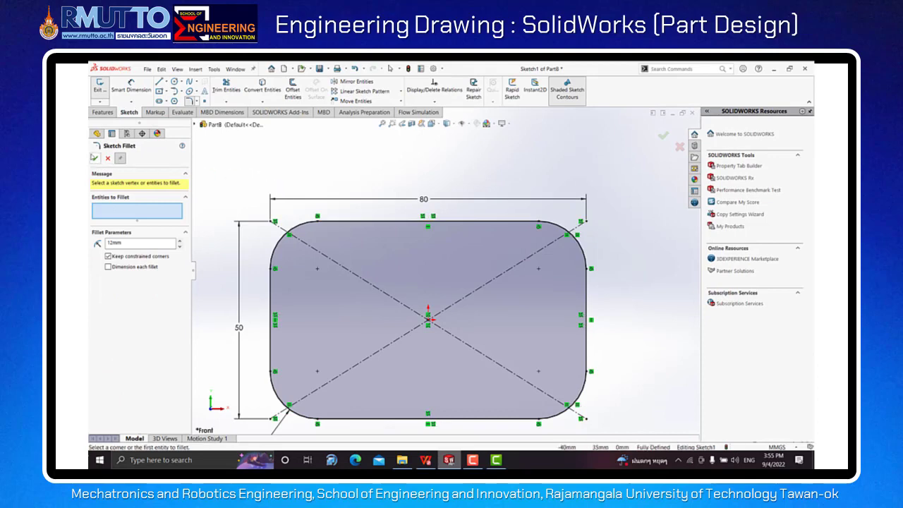
click(94, 157)
scroll(443, 271, up, 2)
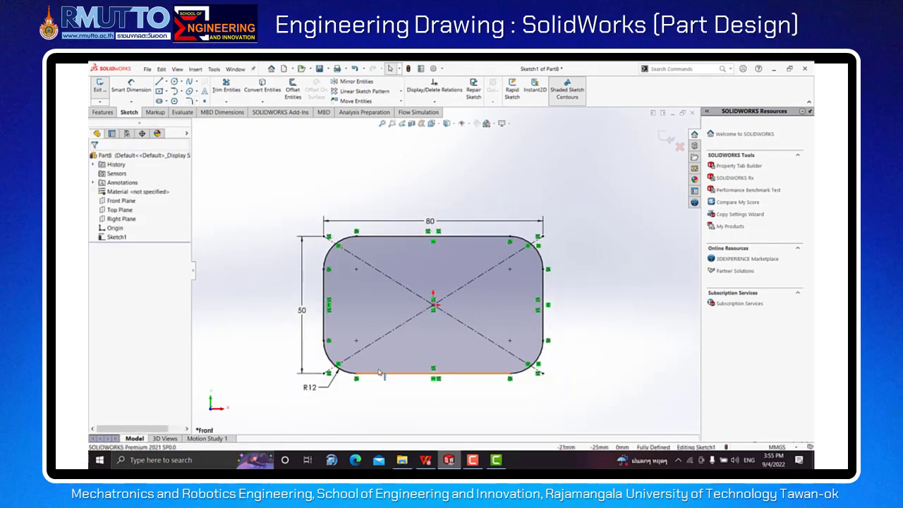
scroll(315, 397, down, 3)
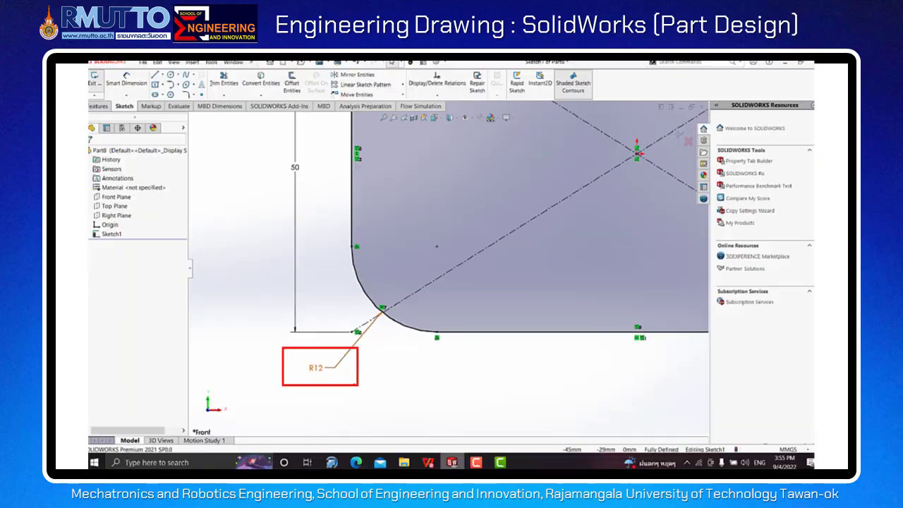
scroll(530, 237, up, 2)
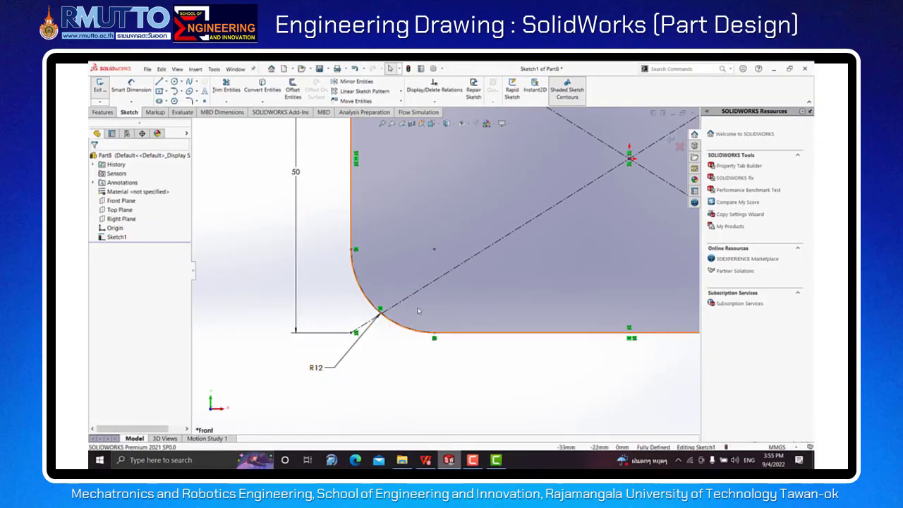
scroll(530, 237, up, 2)
scroll(530, 237, up, 2)
scroll(530, 237, down, 3)
scroll(530, 237, down, 1)
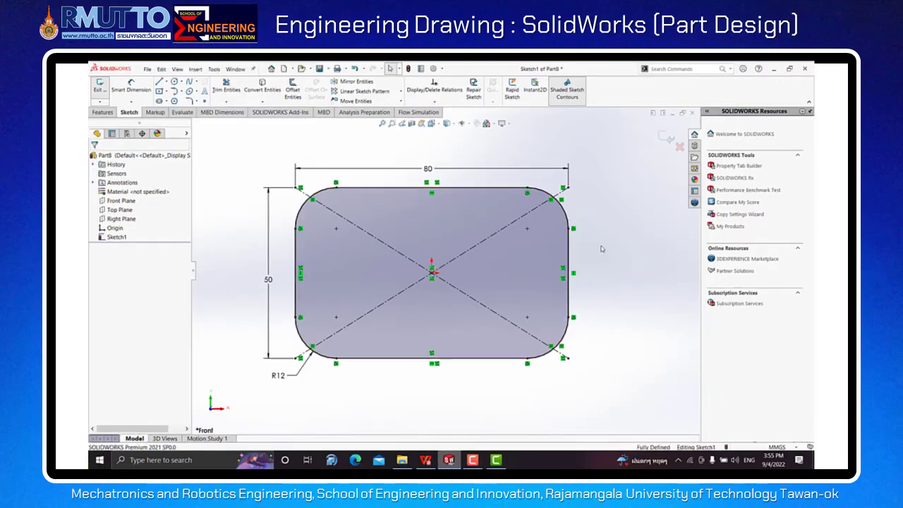
click(426, 460)
scroll(402, 297, down, 1)
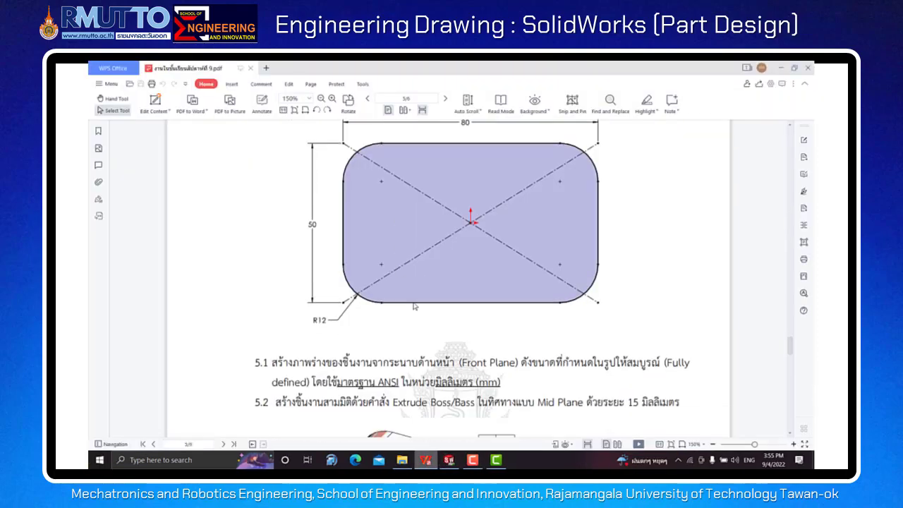
scroll(402, 297, down, 2)
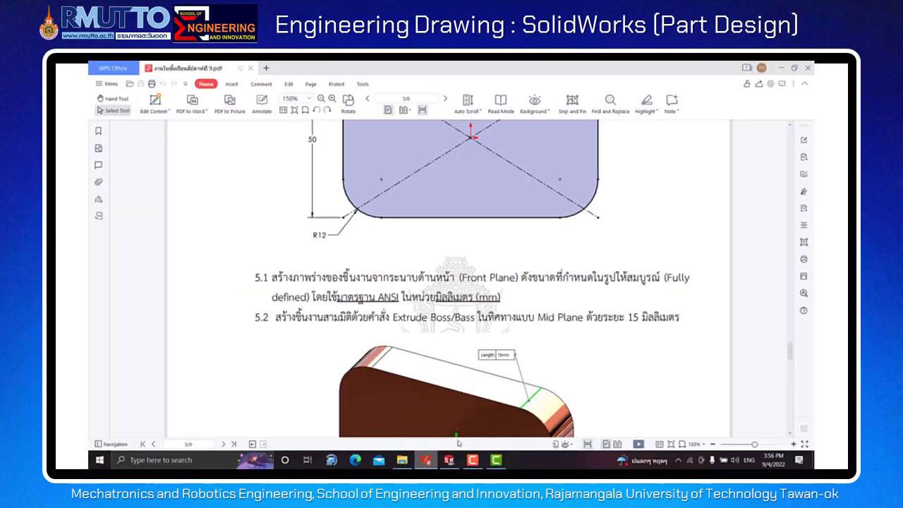
click(449, 460)
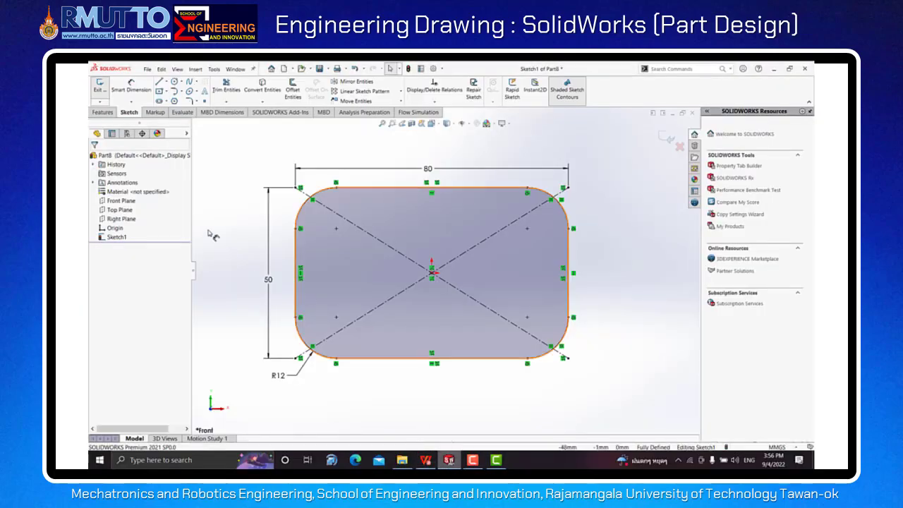
Start a Boss-Extrude of the rounded sketch with the Mid Plane end condition.
click(103, 112)
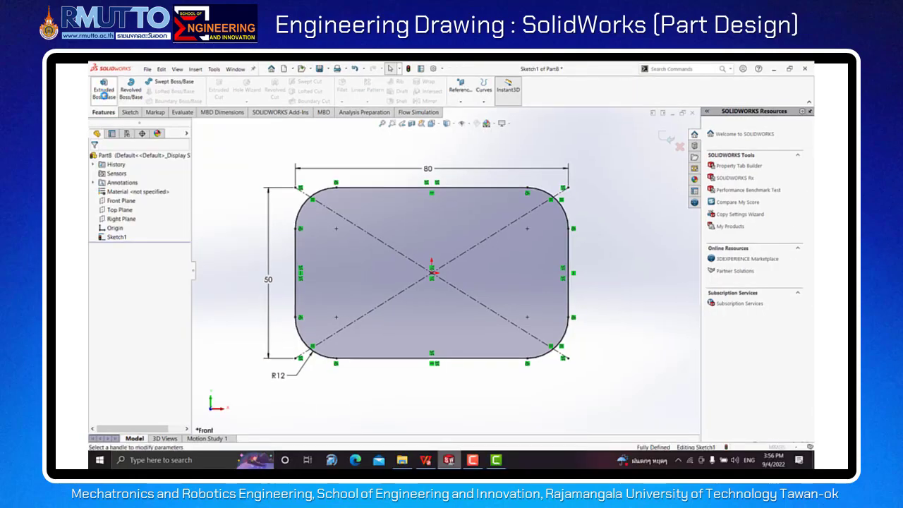
click(104, 93)
click(139, 211)
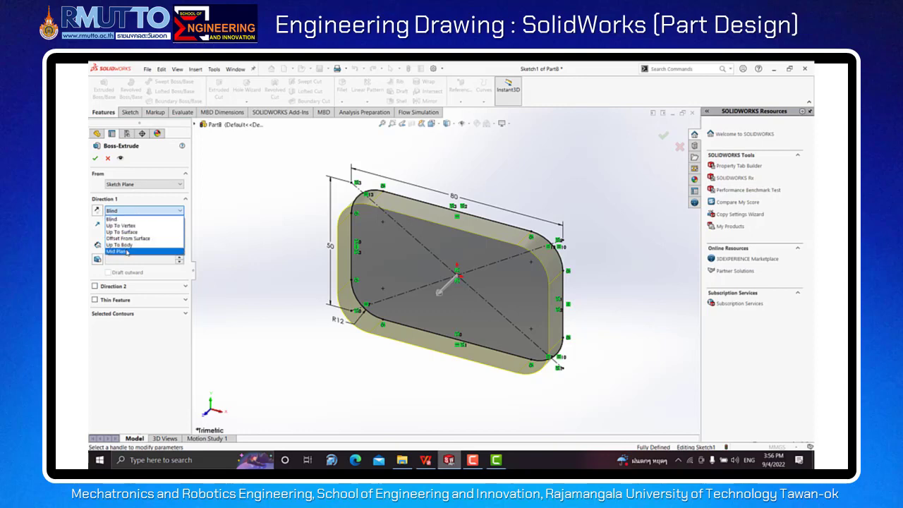
click(127, 252)
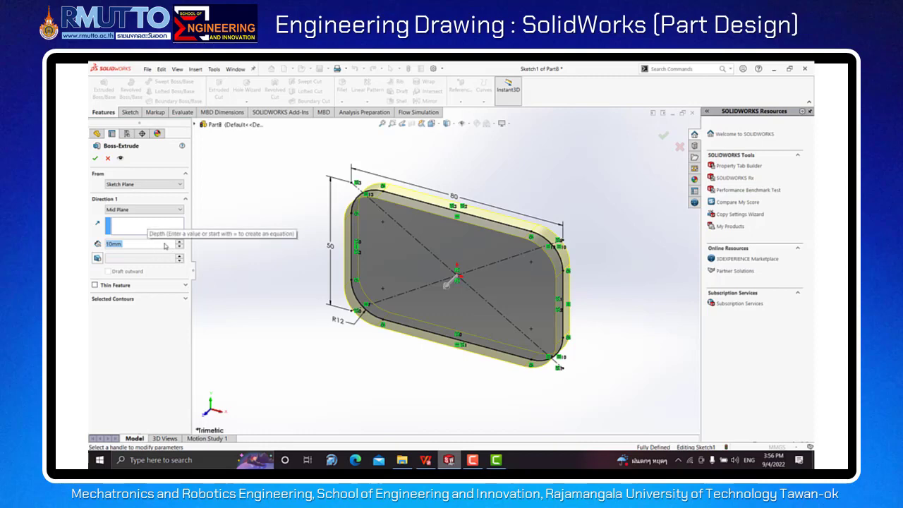
Check the handout's required 15 mm depth in step 5.2, then return to Boss-Extrude.
key(alt+Tab)
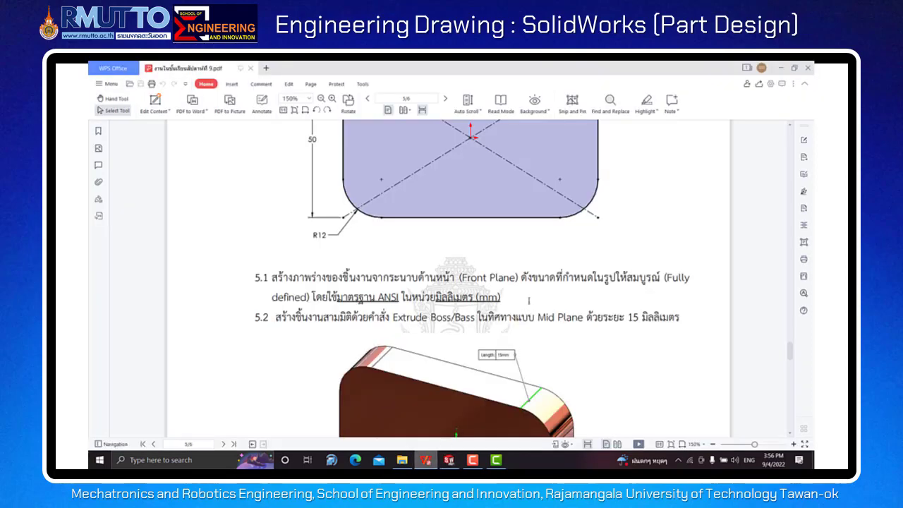
drag(628, 317, 676, 317)
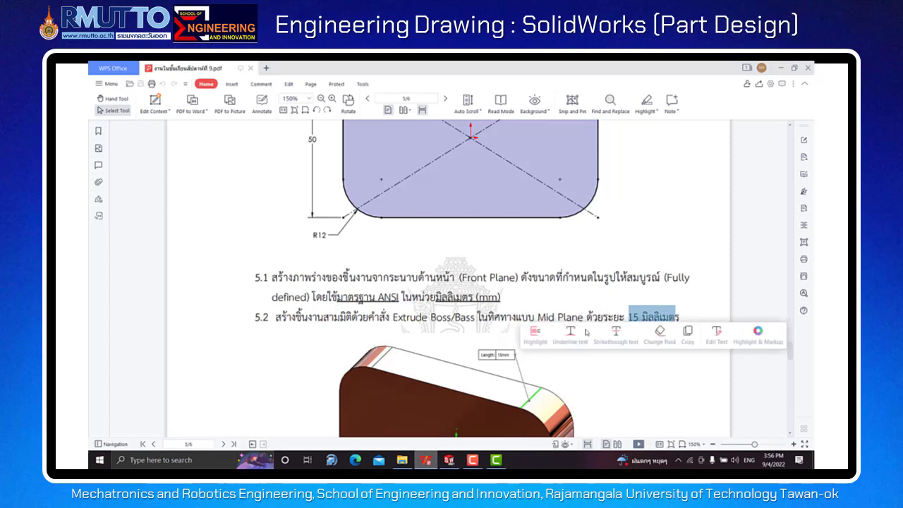
click(449, 460)
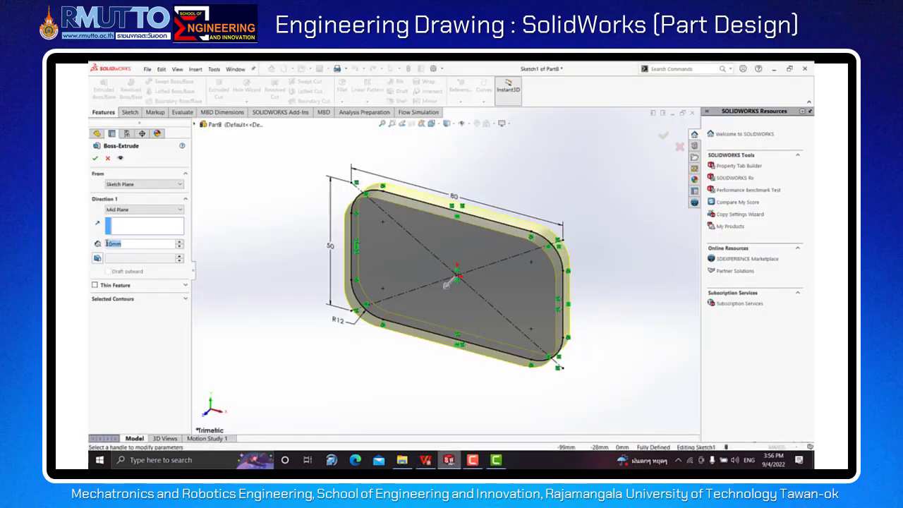
Set the Mid Plane depth to 15mm and accept Boss-Extrude1 as a solid plate.
text(15)
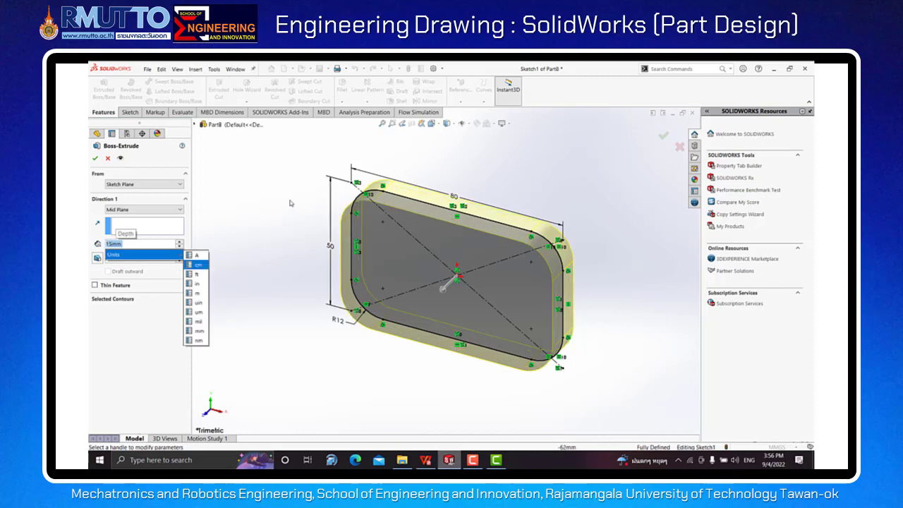
key(Return)
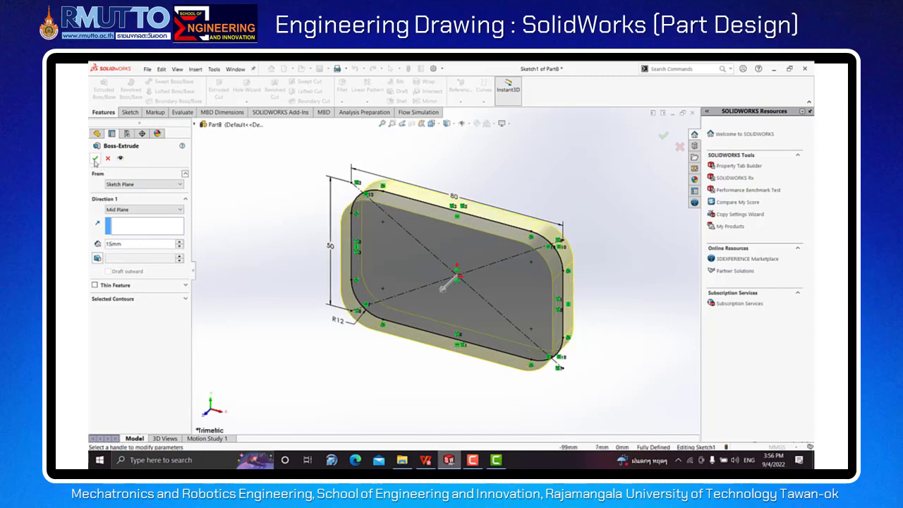
click(94, 158)
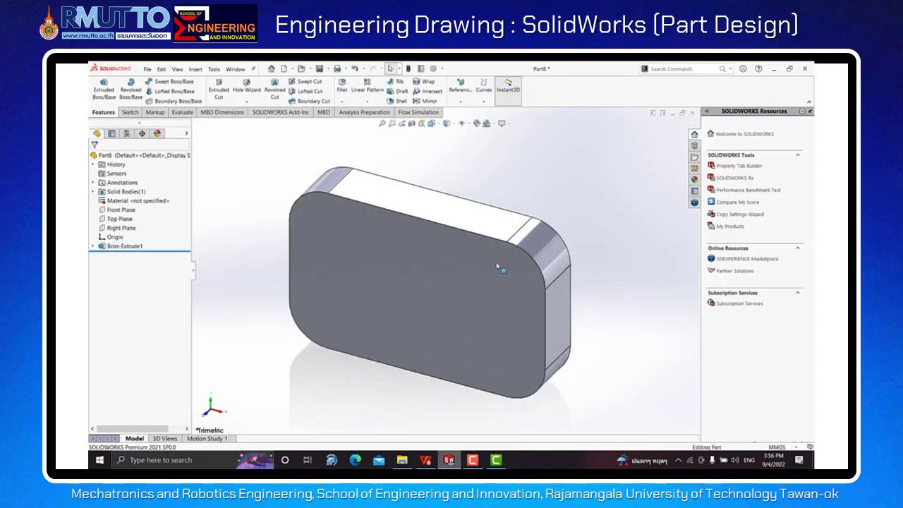
scroll(487, 258, down, 2)
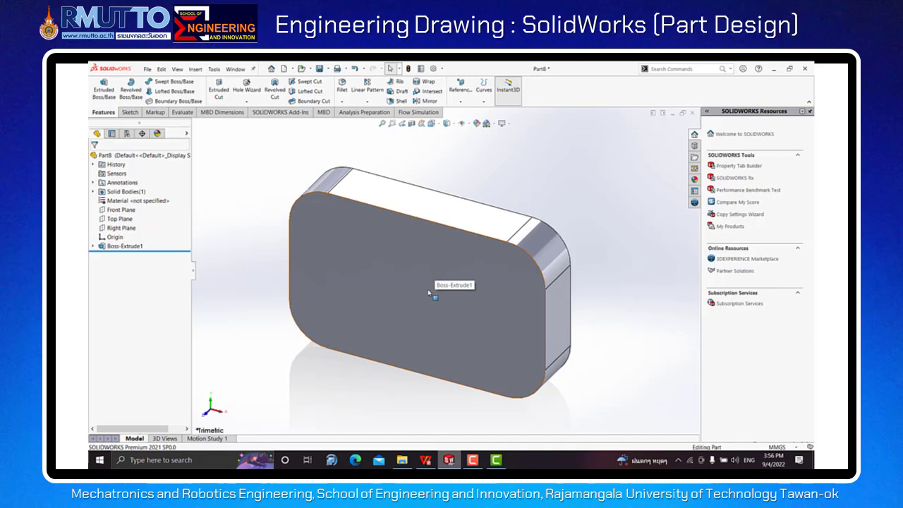
Read handout step 5.3 requiring Copper Alloys grade Copper, then return to the SolidWorks part.
click(426, 460)
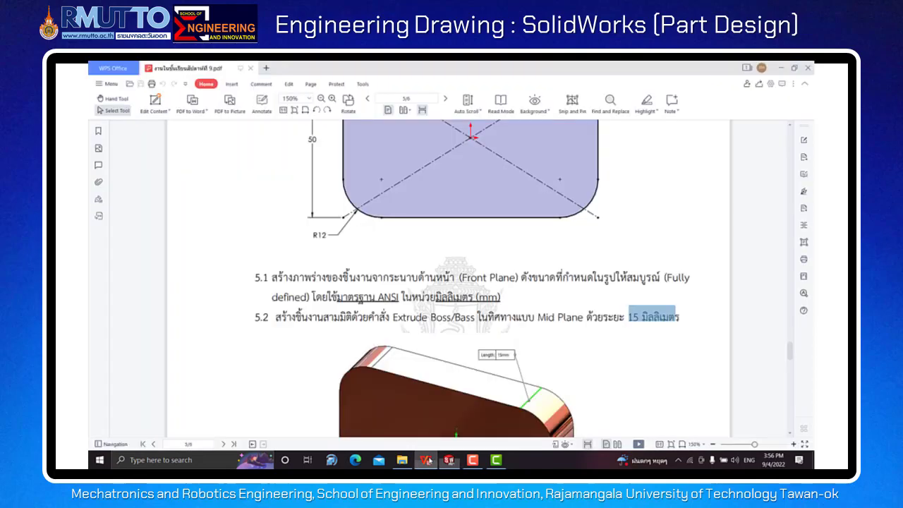
scroll(451, 347, down, 3)
scroll(444, 345, down, 2)
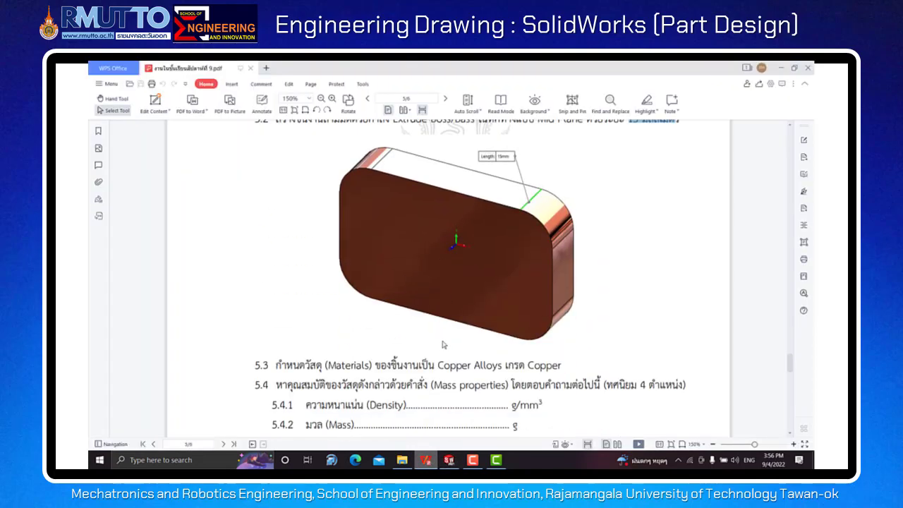
scroll(433, 370, down, 1)
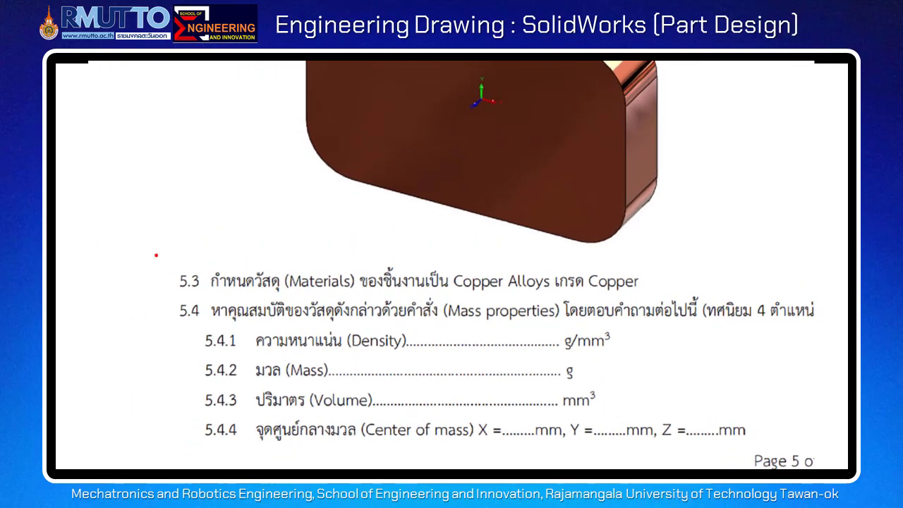
drag(155, 254, 657, 297)
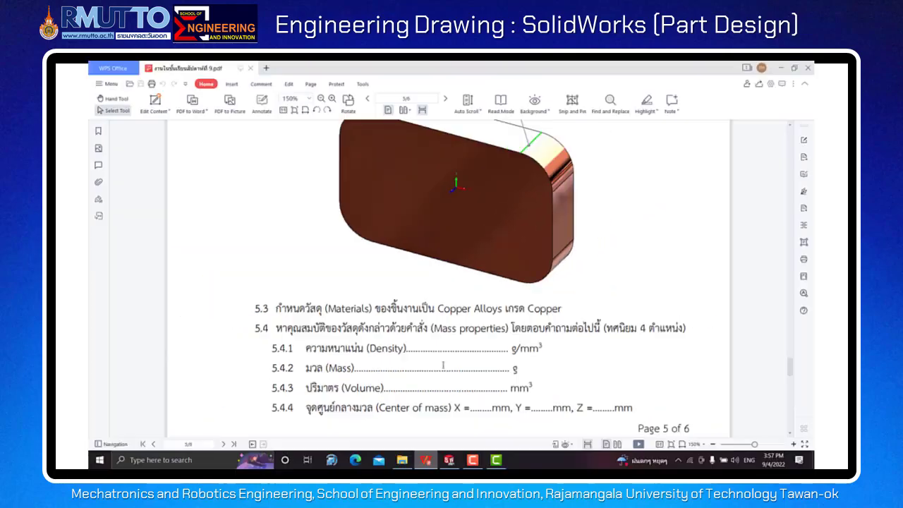
click(449, 460)
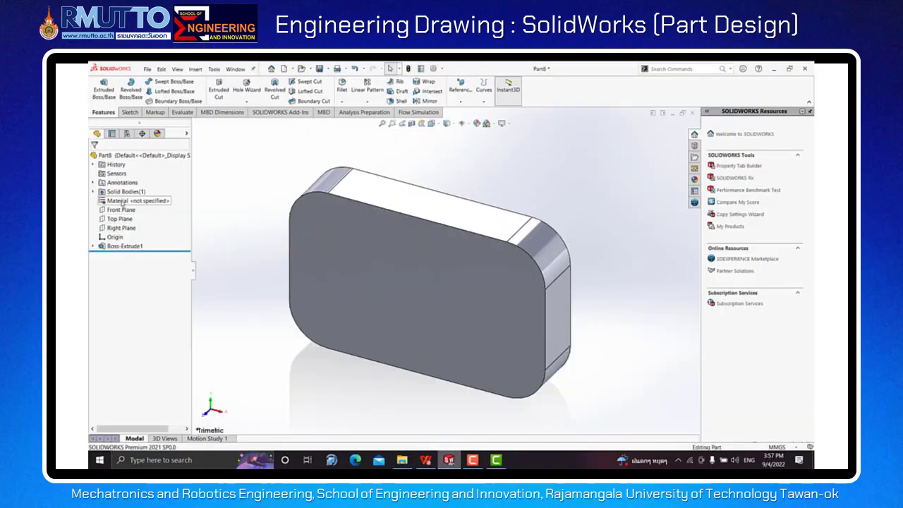
Apply Copper from the Copper Alloys library to Part8, then switch to handout step 5.4.
right_click(122, 202)
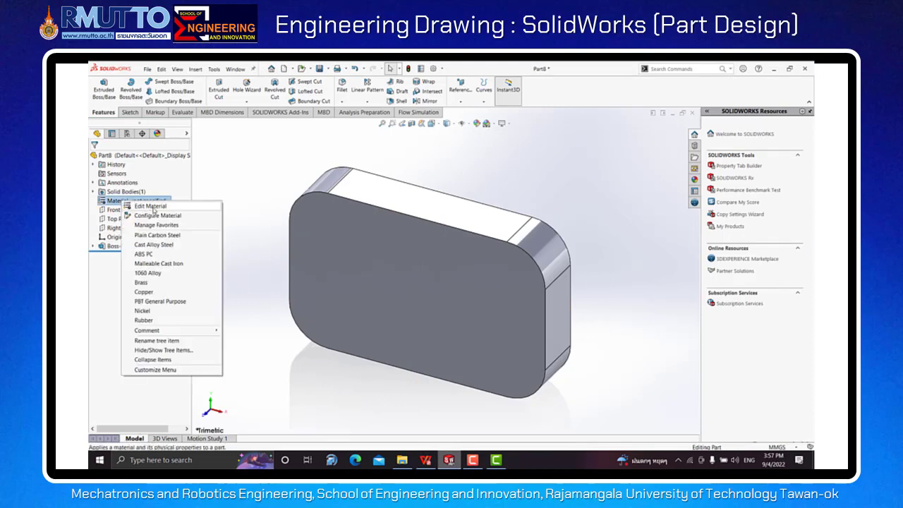
click(154, 207)
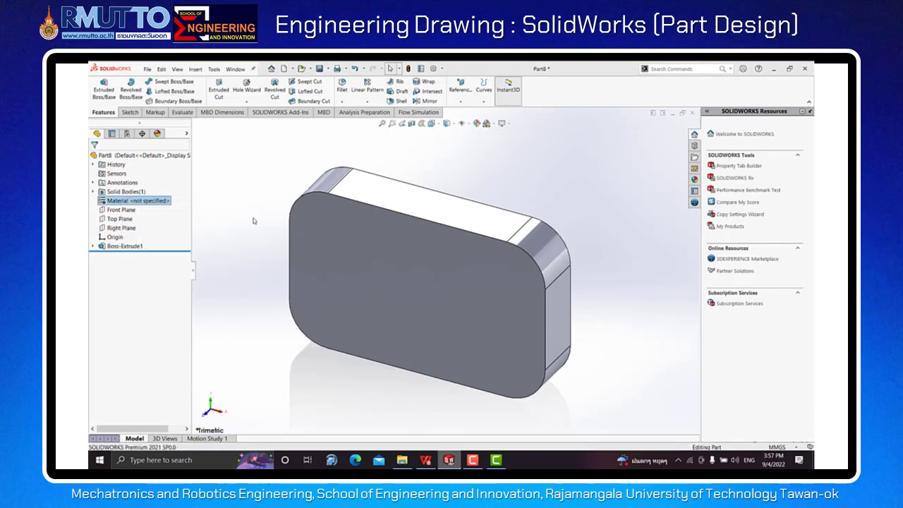
click(288, 161)
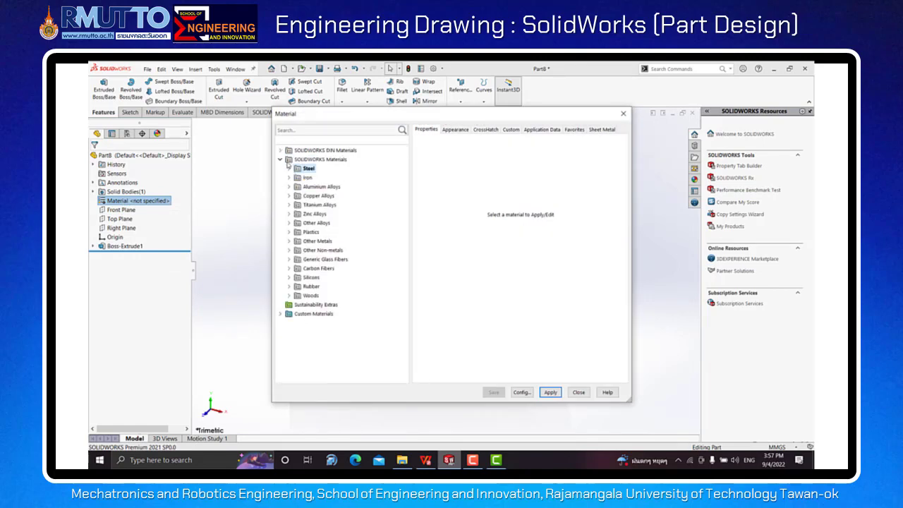
click(311, 197)
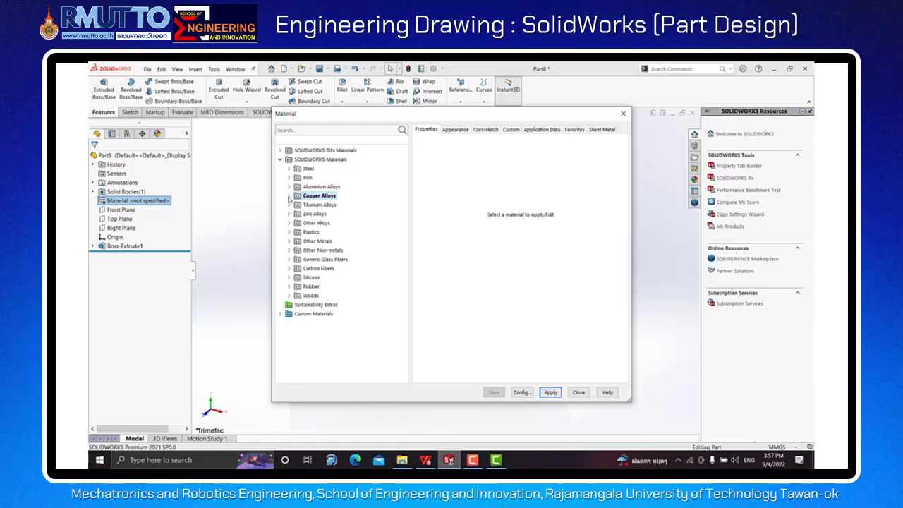
click(289, 198)
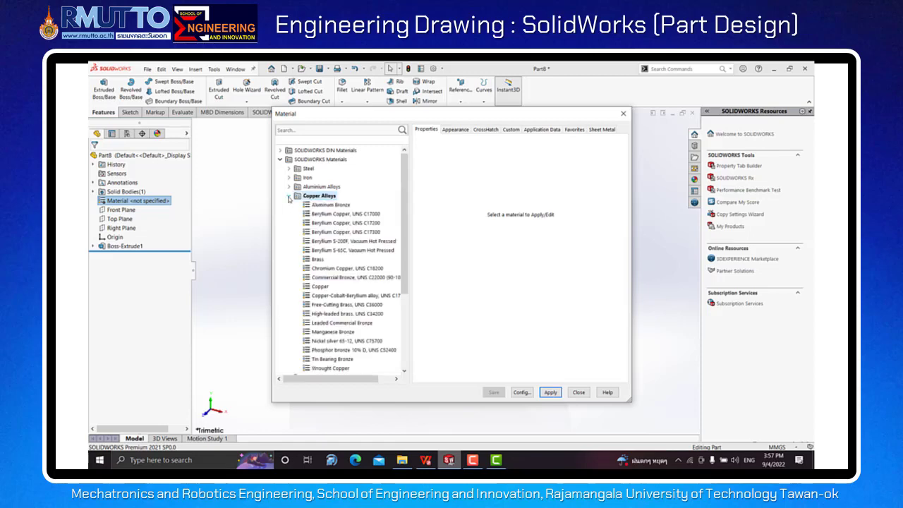
click(323, 287)
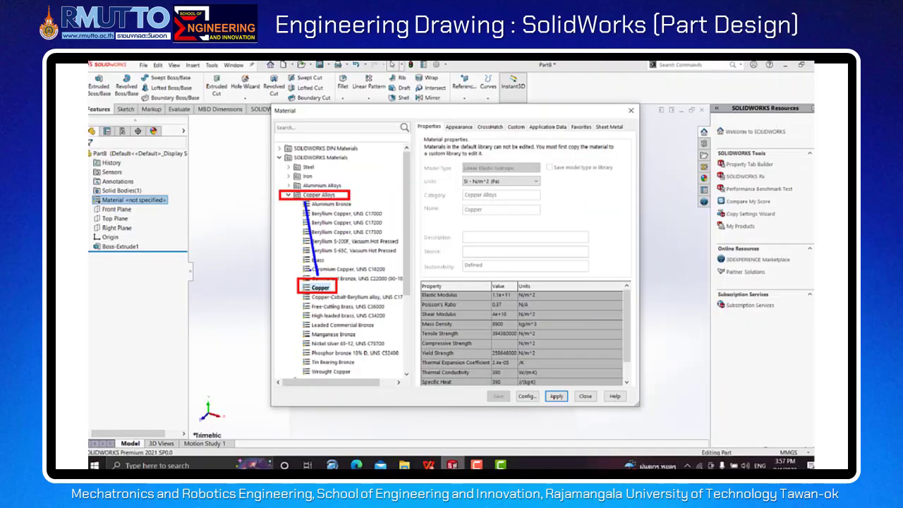
click(550, 393)
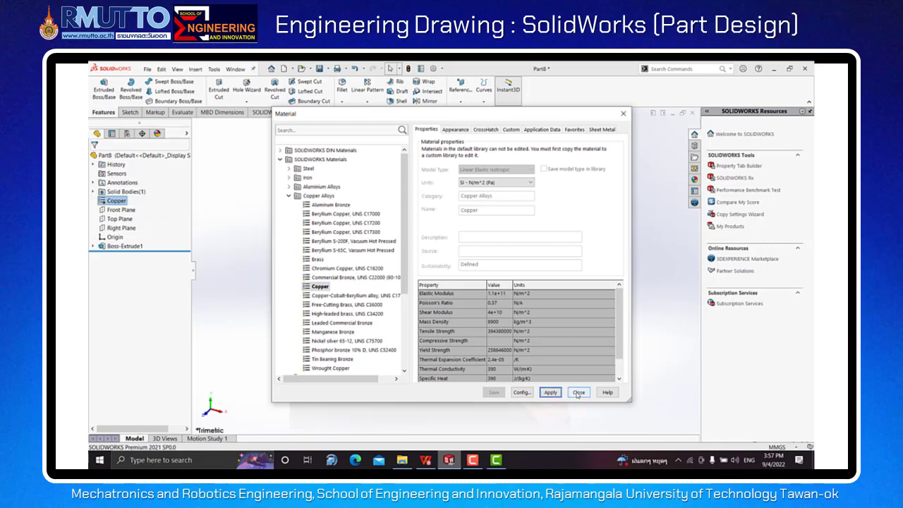
click(578, 393)
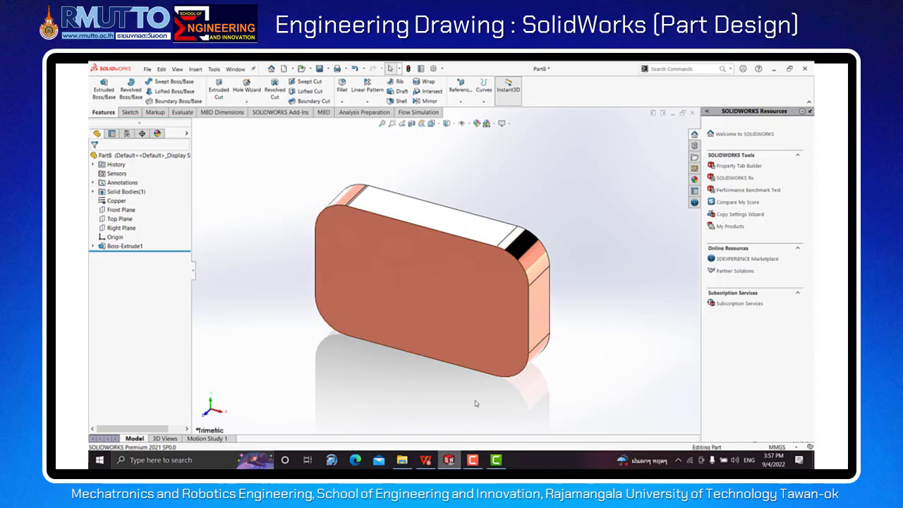
click(430, 460)
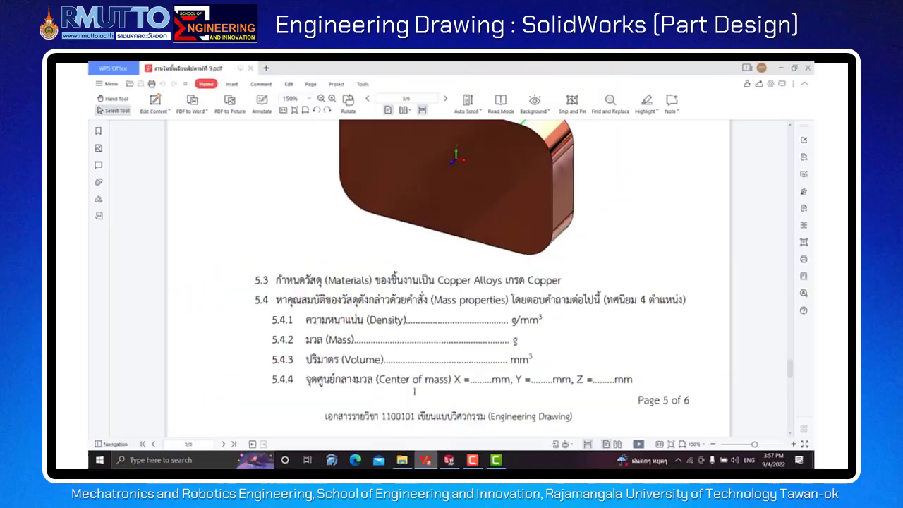
Return to the copper Part8 plate and show the Evaluate tools.
click(449, 461)
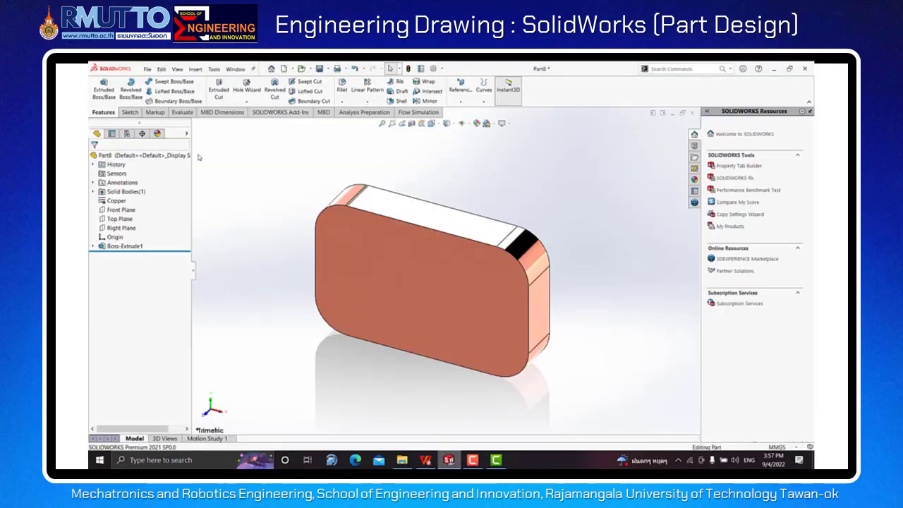
click(182, 113)
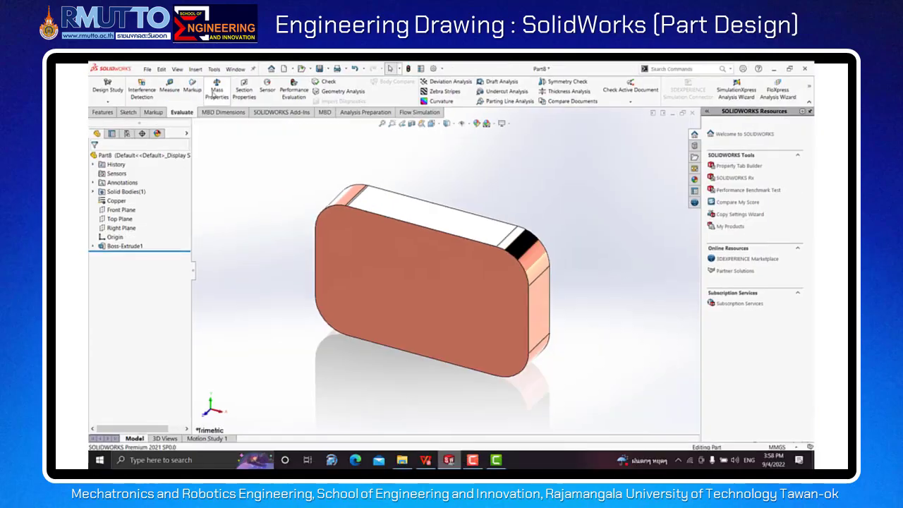
click(217, 90)
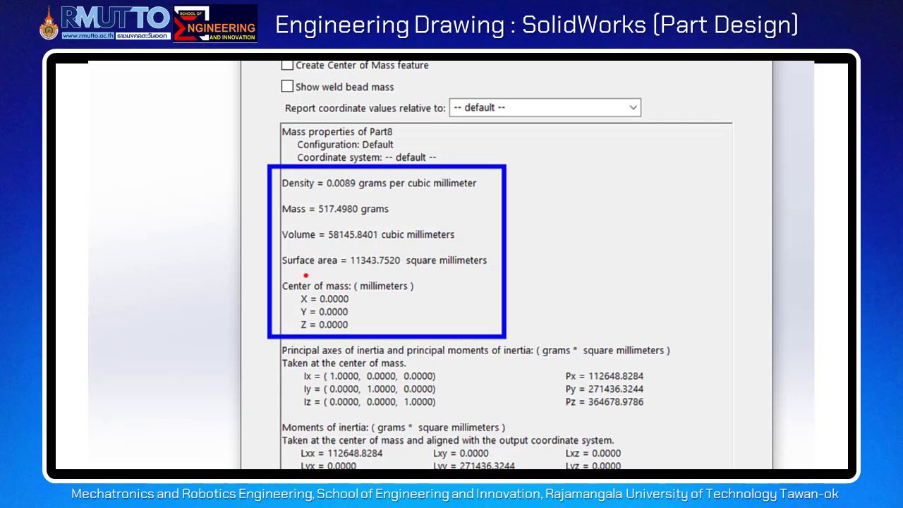
drag(276, 277, 431, 333)
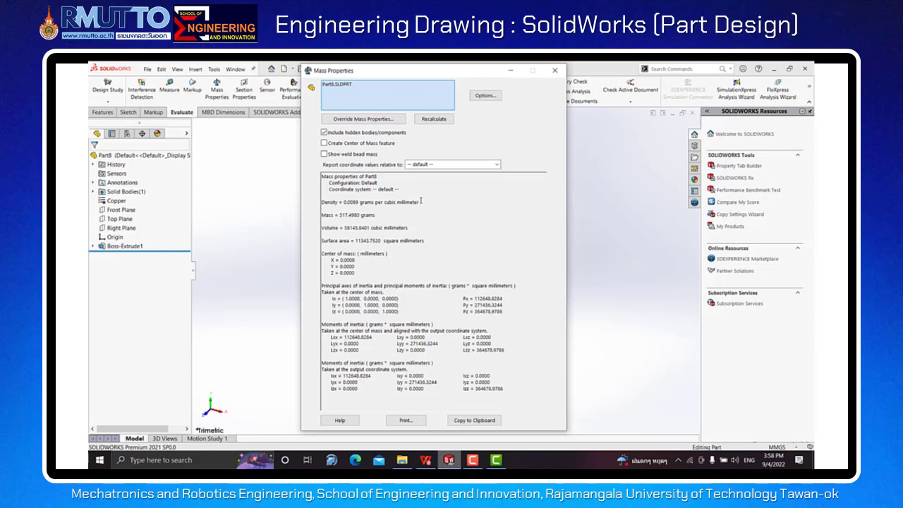
click(555, 70)
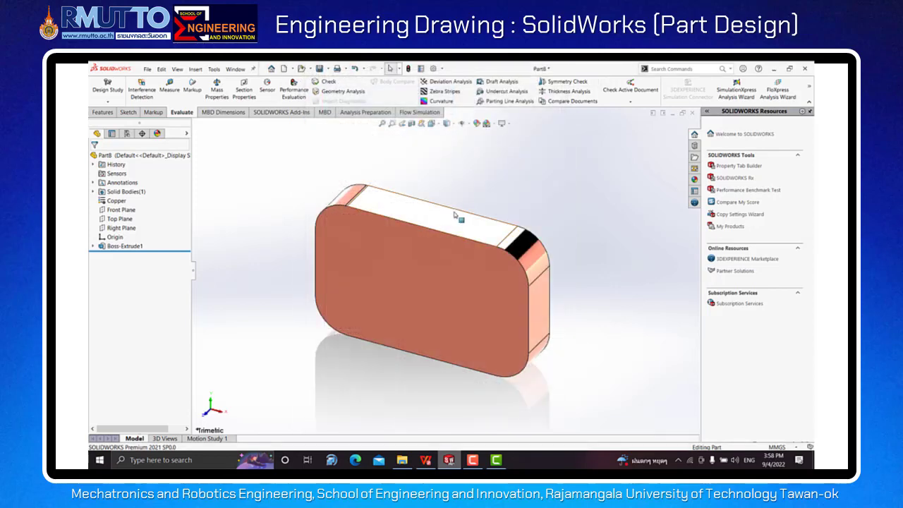